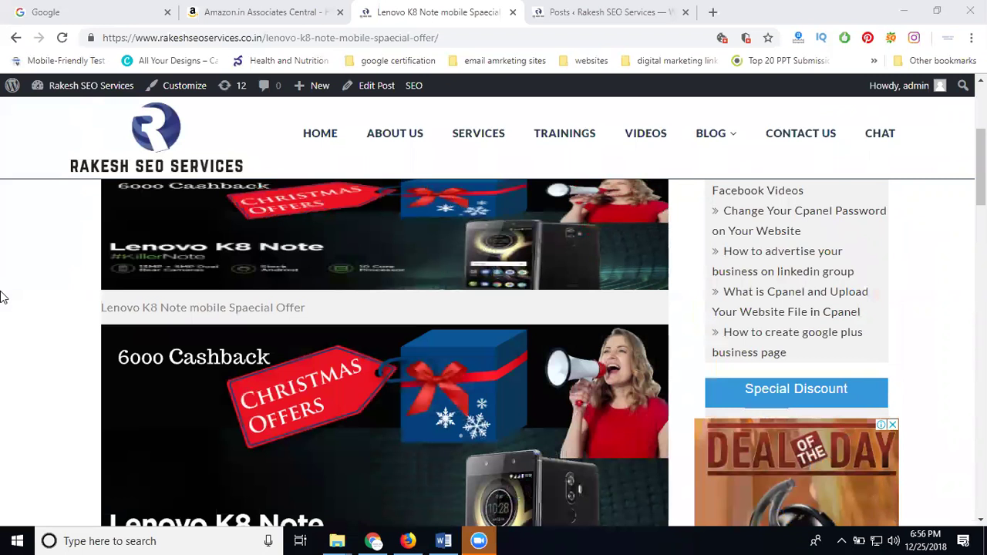
Look over the ads shown on the Lenovo K8 Note offer post and open the website's home page.
{"action": "scroll", "coordinate": [396, 312], "scroll_direction": "down", "scroll_amount": 3}
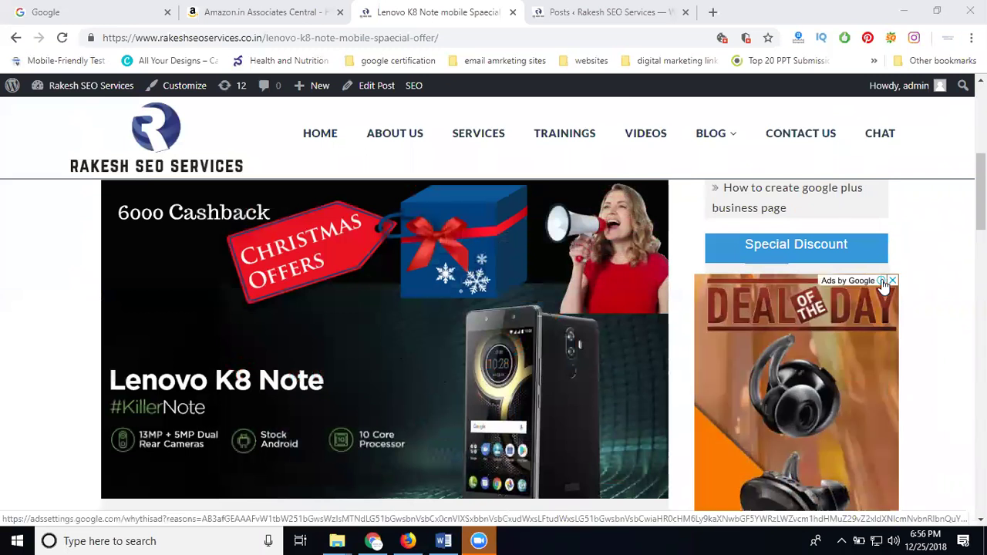
{"action": "scroll", "coordinate": [841, 344], "scroll_direction": "down", "scroll_amount": 3}
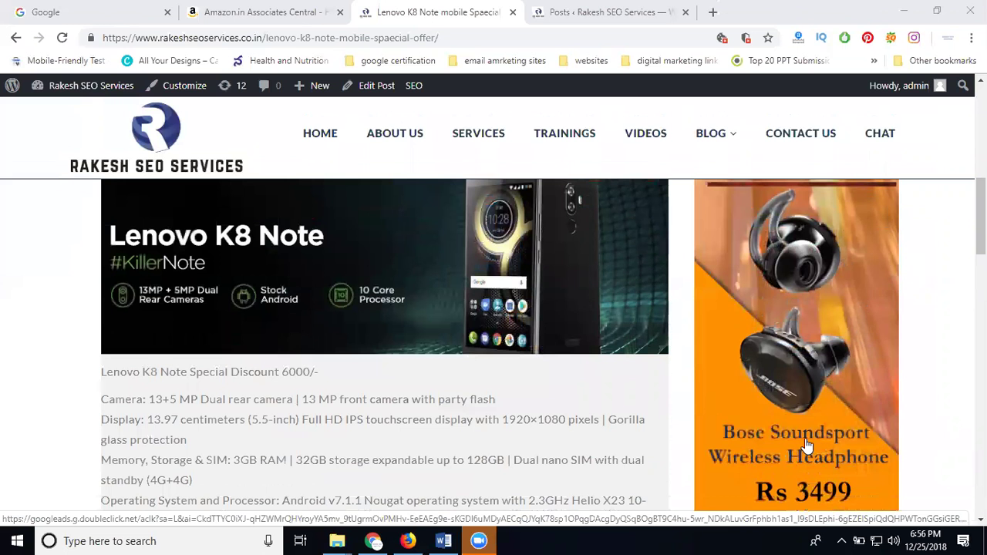
{"action": "left_click", "coordinate": [324, 145]}
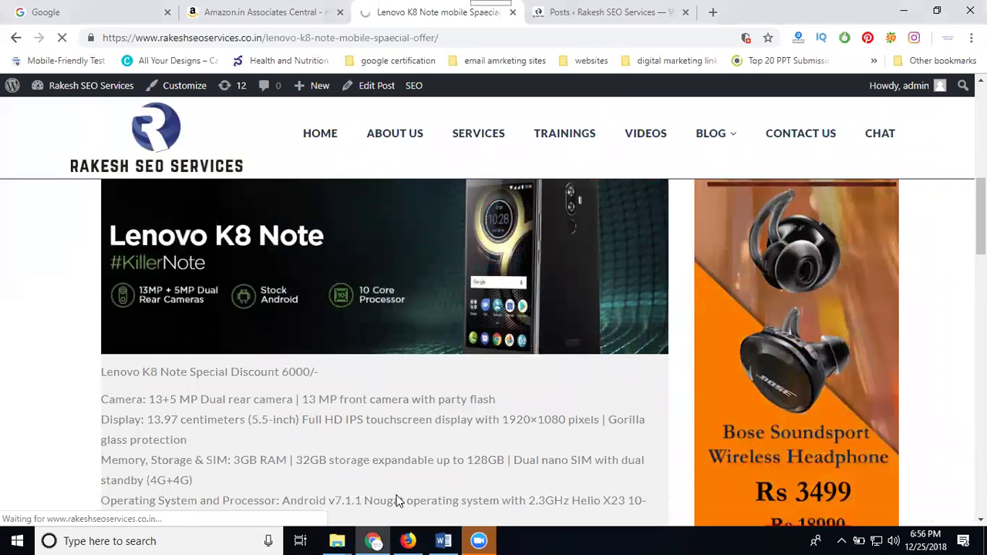
Switch to Firefox and open google.com/adwords in a new tab.
{"action": "left_click", "coordinate": [407, 541]}
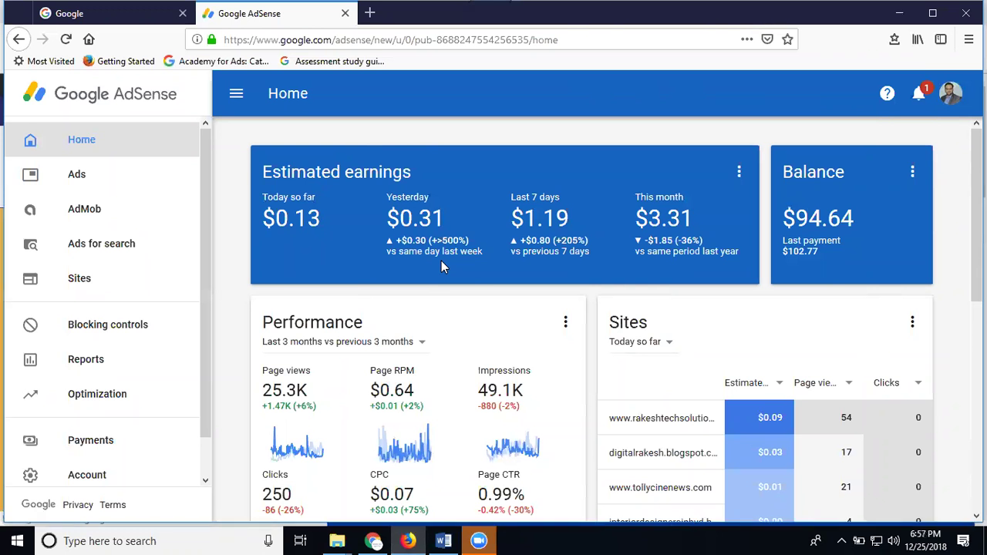
{"action": "left_click", "coordinate": [370, 13]}
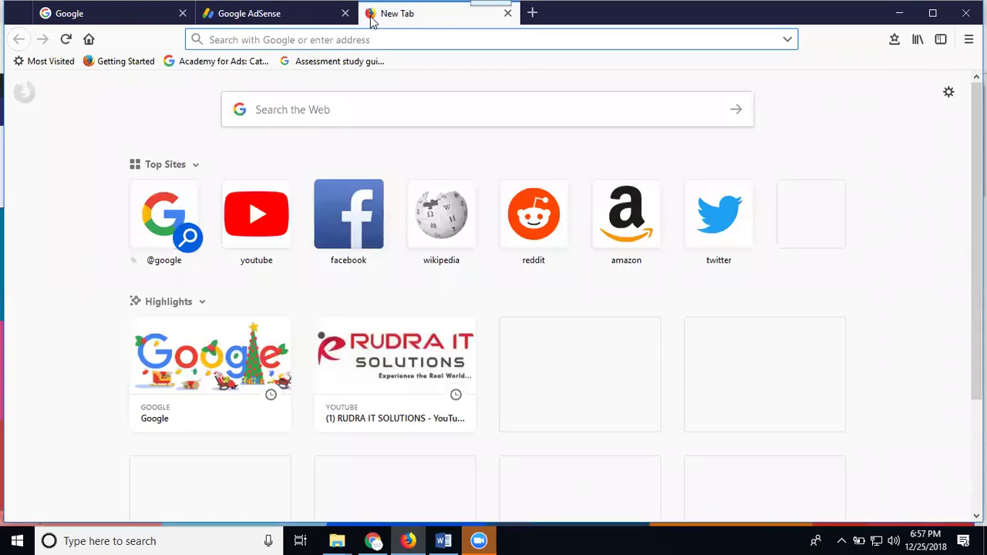
{"action": "type", "text": "google.com/"}
{"action": "key", "text": "Right"}
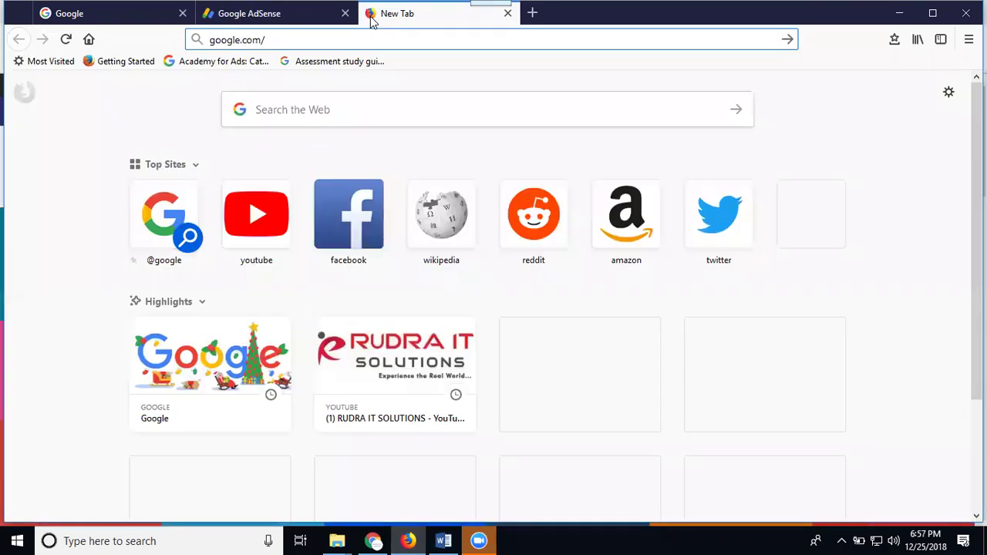
{"action": "type", "text": "adwords"}
{"action": "key", "text": "Return"}
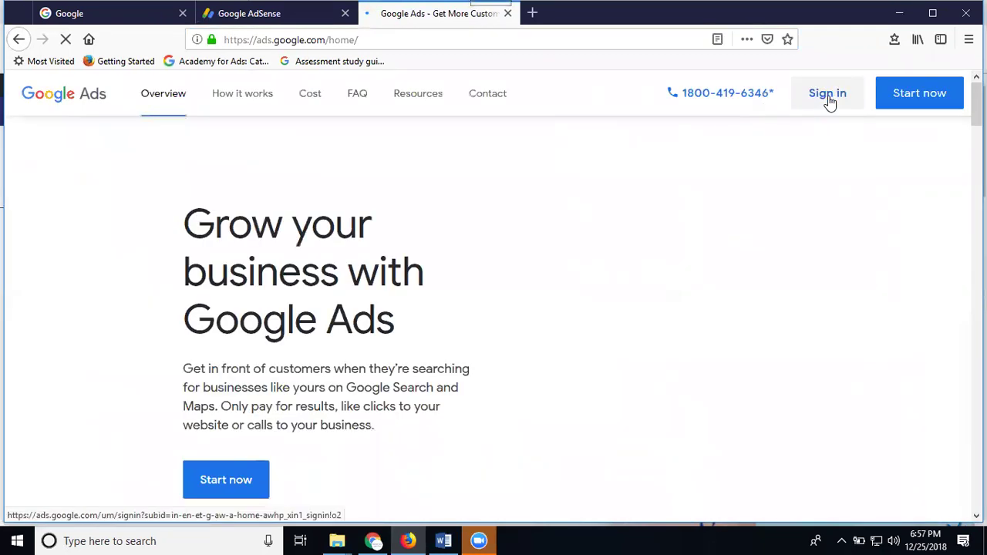
Sign in to Google Ads with the account password and dismiss the slow-page notice.
{"action": "left_click", "coordinate": [827, 93]}
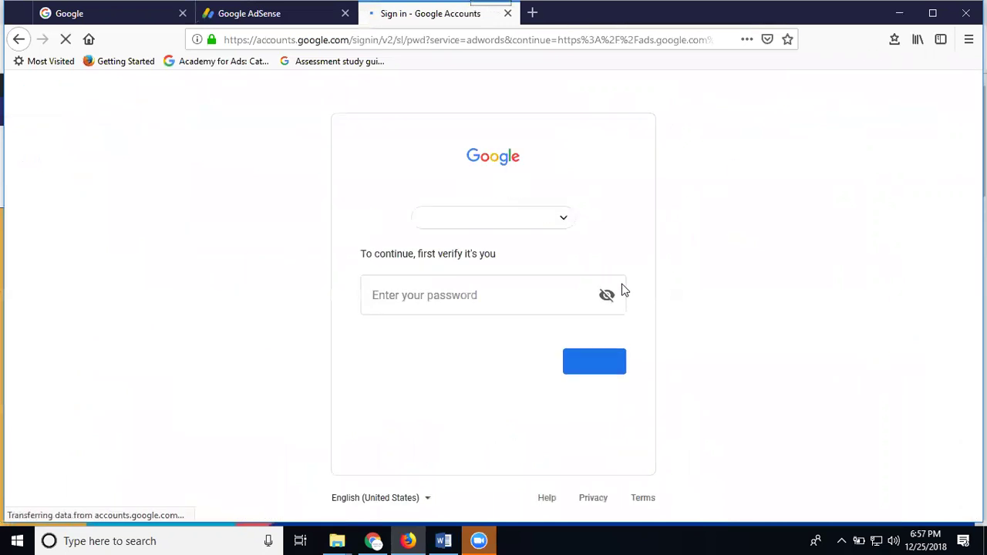
{"action": "left_click", "coordinate": [608, 367]}
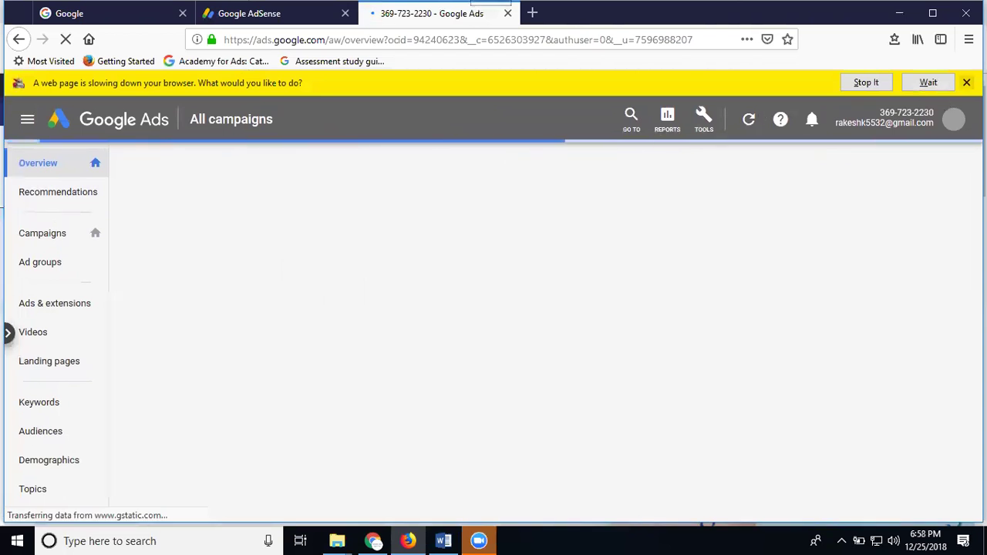
{"action": "left_click", "coordinate": [966, 83]}
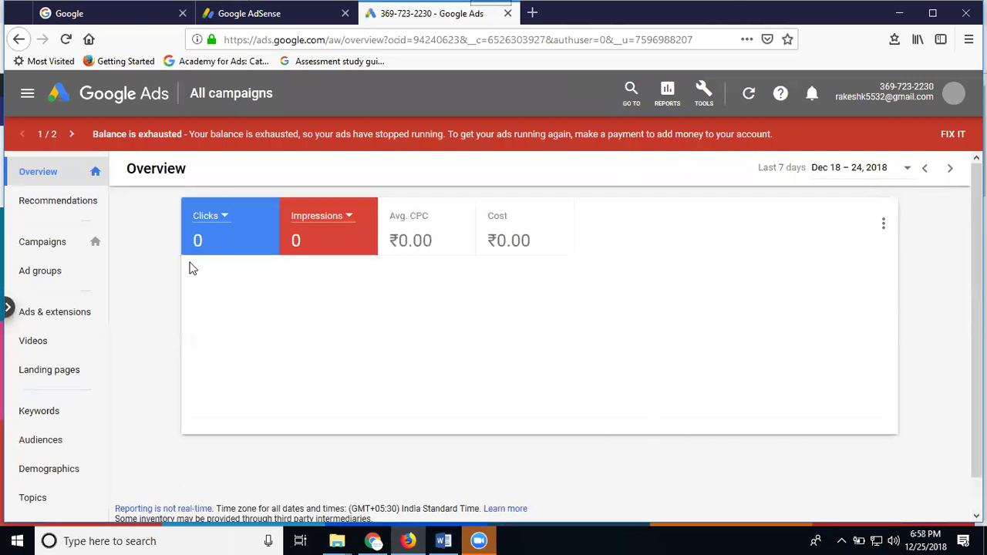
Start a new campaign without a goal's guidance and choose the Display campaign type.
{"action": "left_click", "coordinate": [51, 245]}
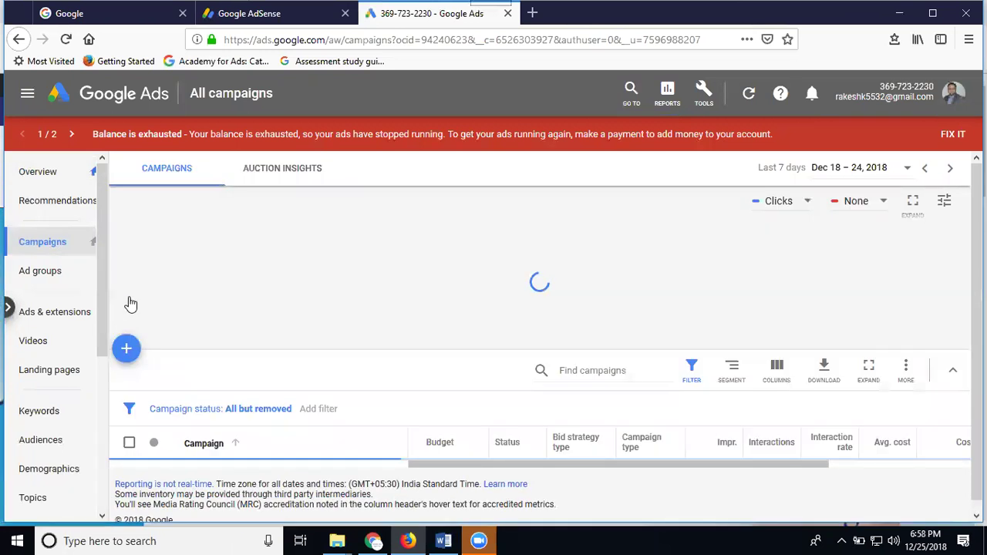
{"action": "left_click", "coordinate": [127, 353]}
{"action": "left_click", "coordinate": [167, 400]}
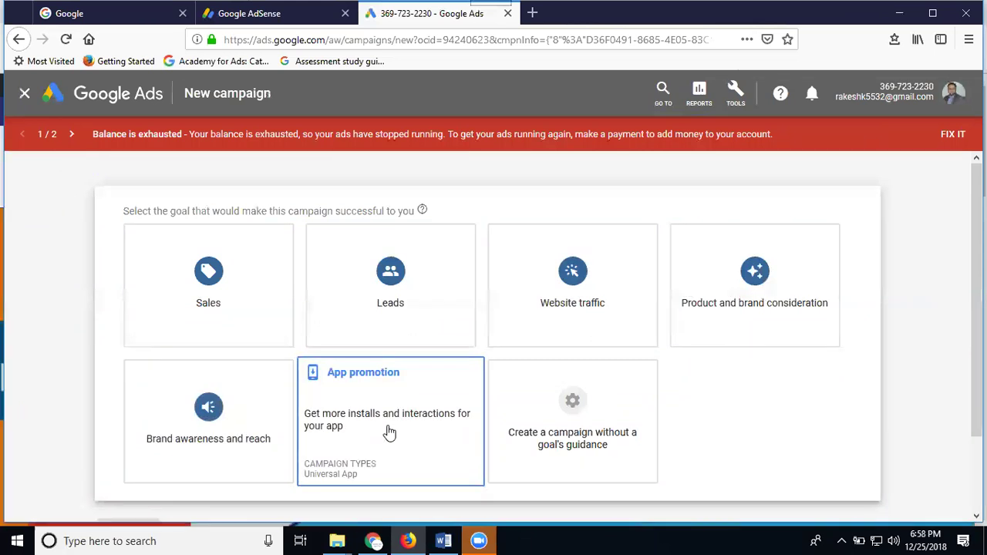
{"action": "left_click", "coordinate": [571, 432]}
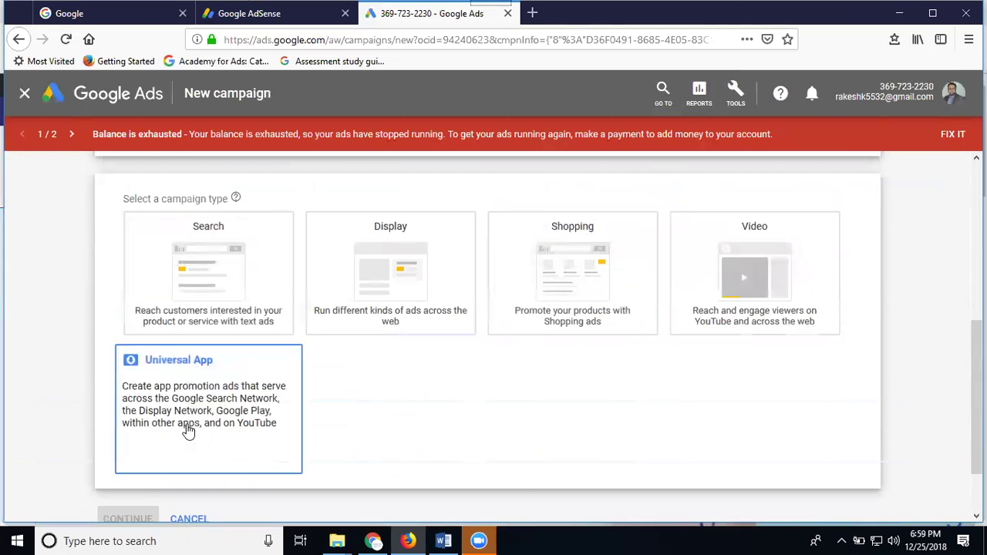
{"action": "left_click", "coordinate": [377, 293]}
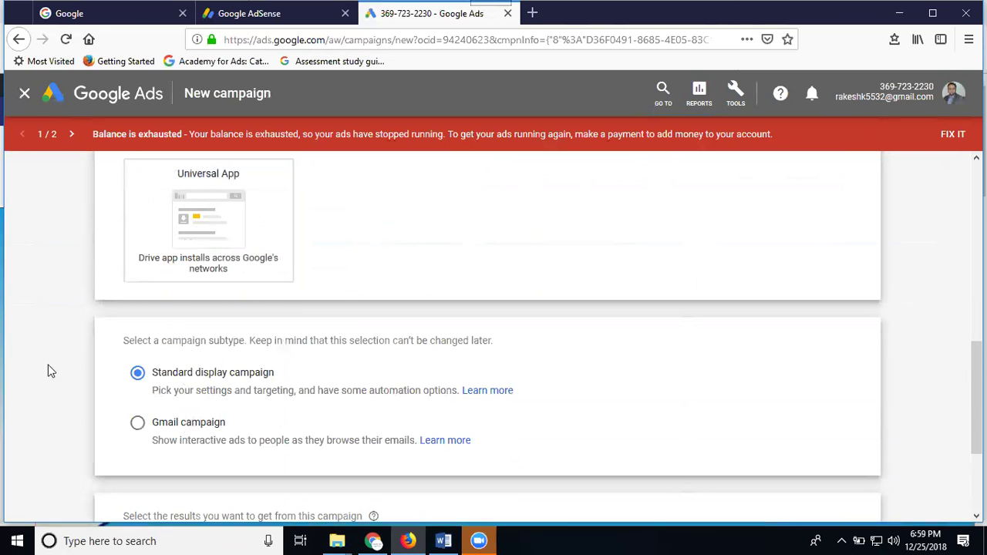
{"action": "scroll", "coordinate": [37, 366], "scroll_direction": "down", "scroll_amount": 3}
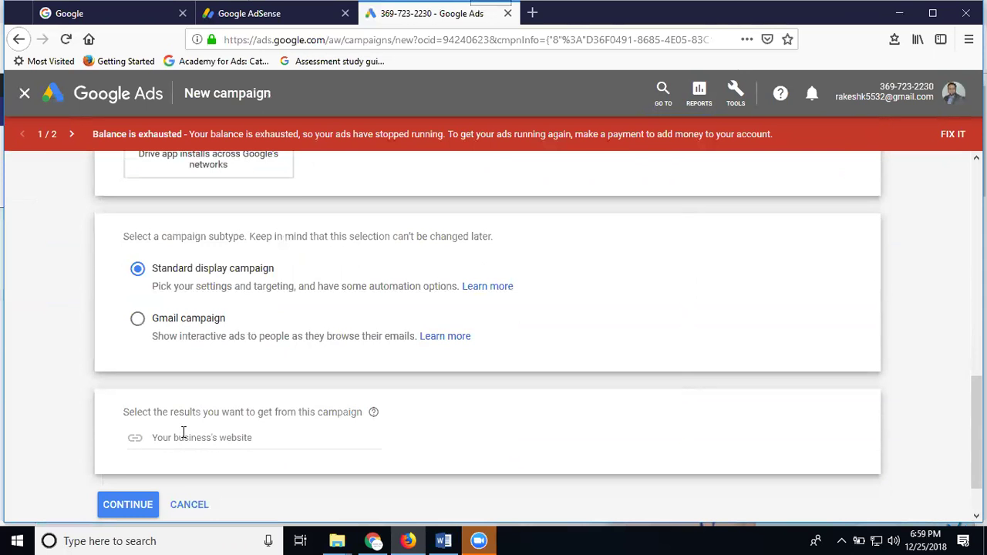
{"action": "left_click", "coordinate": [373, 541]}
{"action": "left_click", "coordinate": [303, 41]}
{"action": "key", "text": "ctrl+c"}
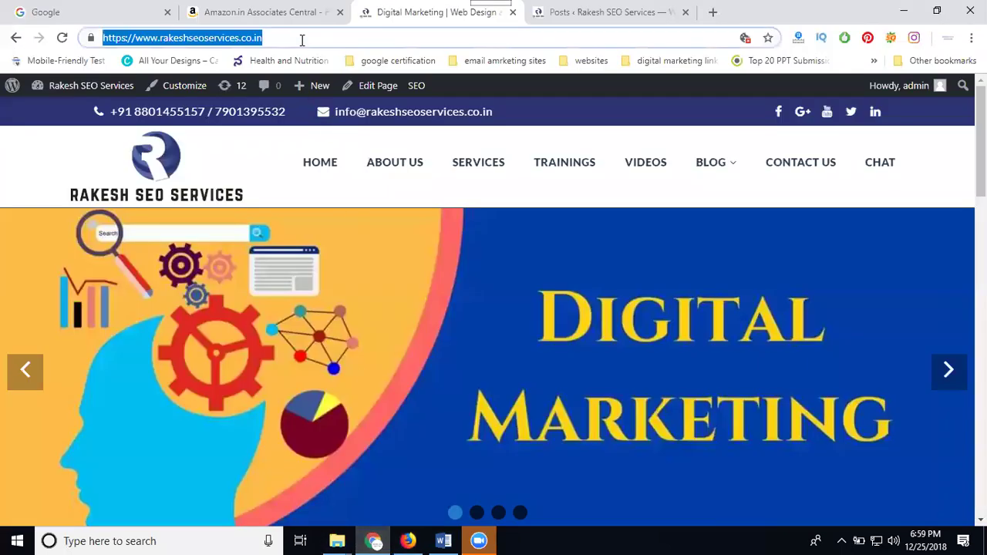
{"action": "left_click", "coordinate": [904, 11]}
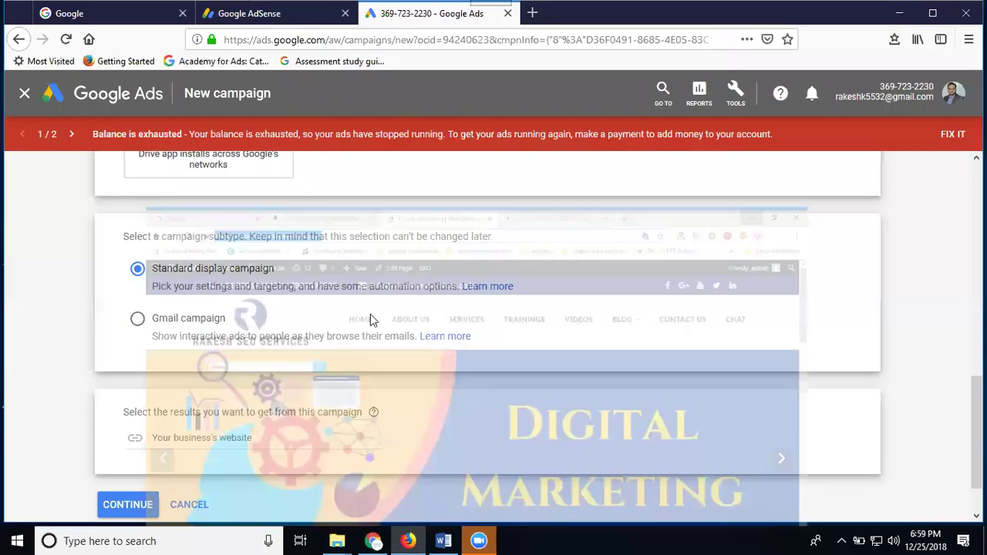
{"action": "left_click", "coordinate": [224, 441]}
{"action": "key", "text": "ctrl+v"}
{"action": "left_click", "coordinate": [122, 503]}
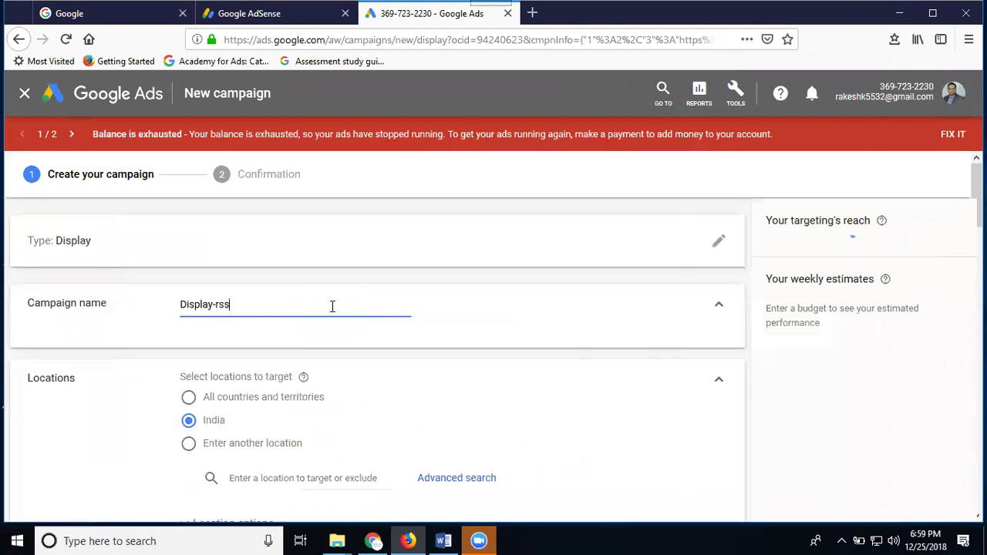
Target the city of Hyderabad, Telangana, India as the campaign's location.
{"action": "scroll", "coordinate": [297, 342], "scroll_direction": "down", "scroll_amount": 1}
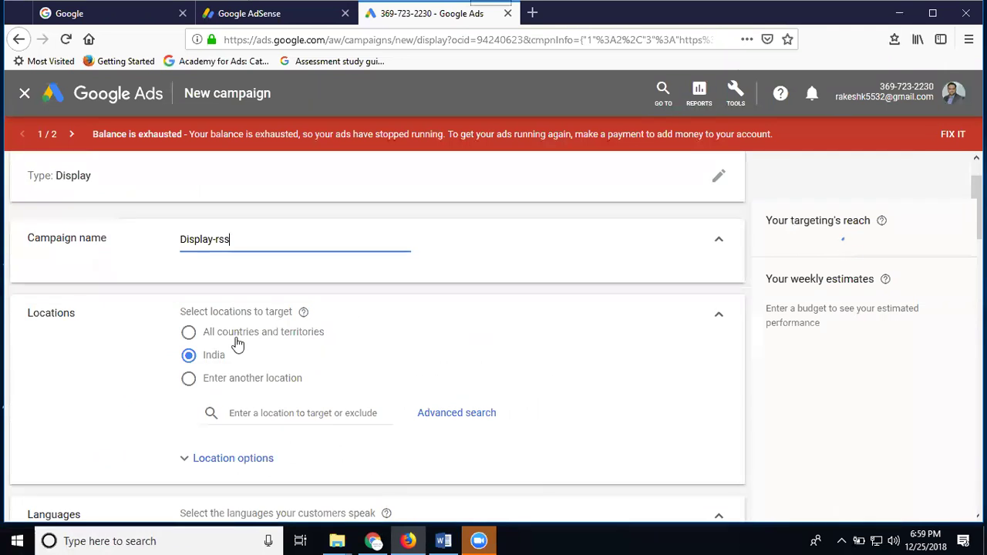
{"action": "scroll", "coordinate": [236, 344], "scroll_direction": "down", "scroll_amount": 1}
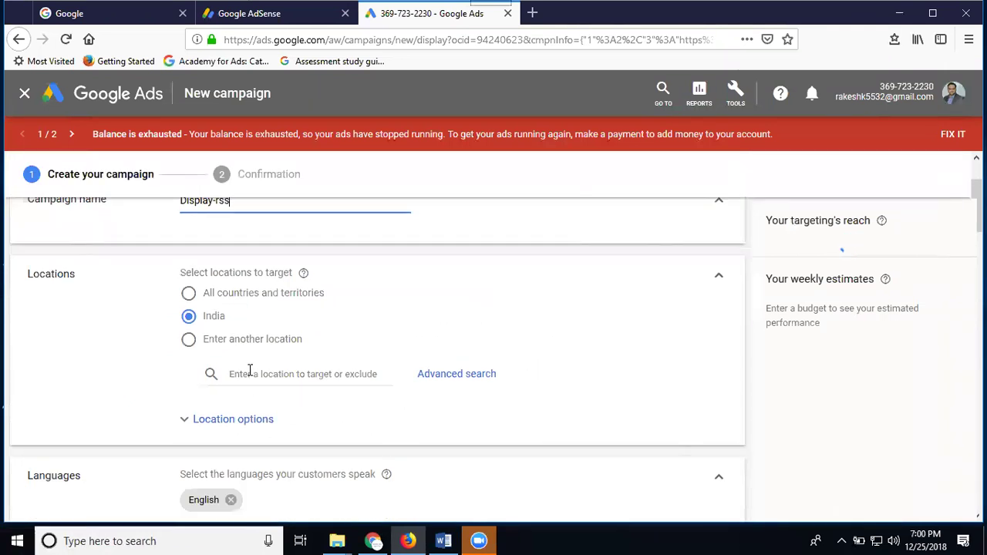
{"action": "left_click", "coordinate": [249, 373]}
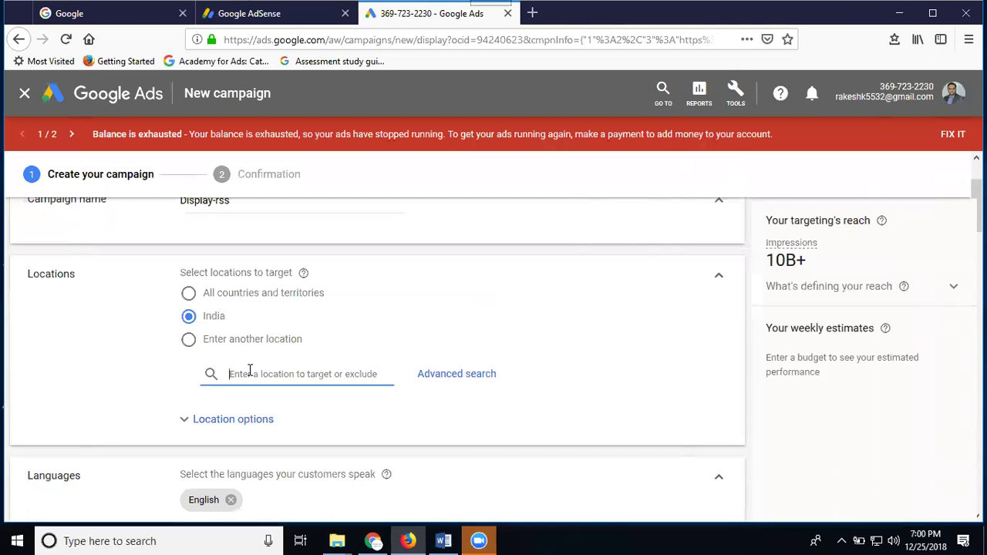
{"action": "type", "text": "hyderabad"}
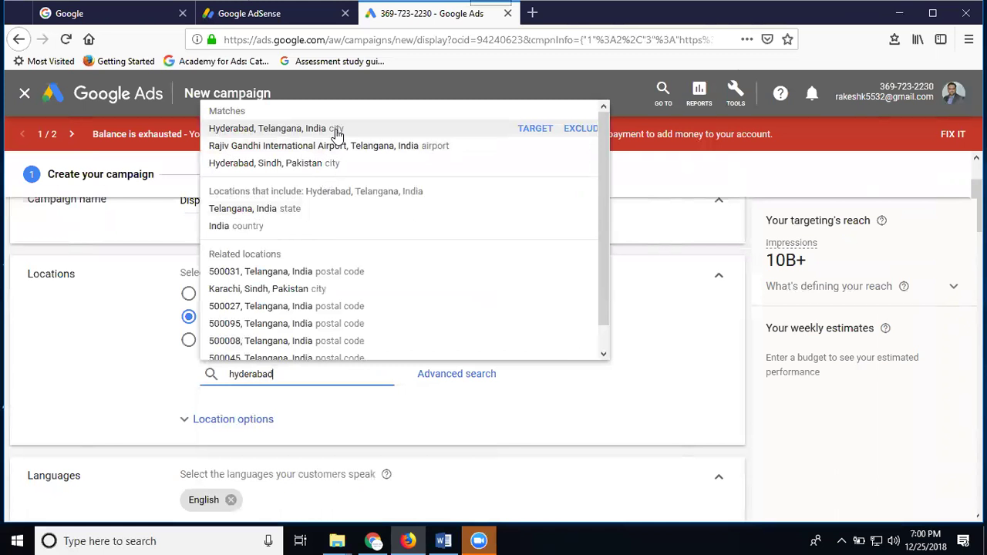
{"action": "left_click", "coordinate": [537, 129]}
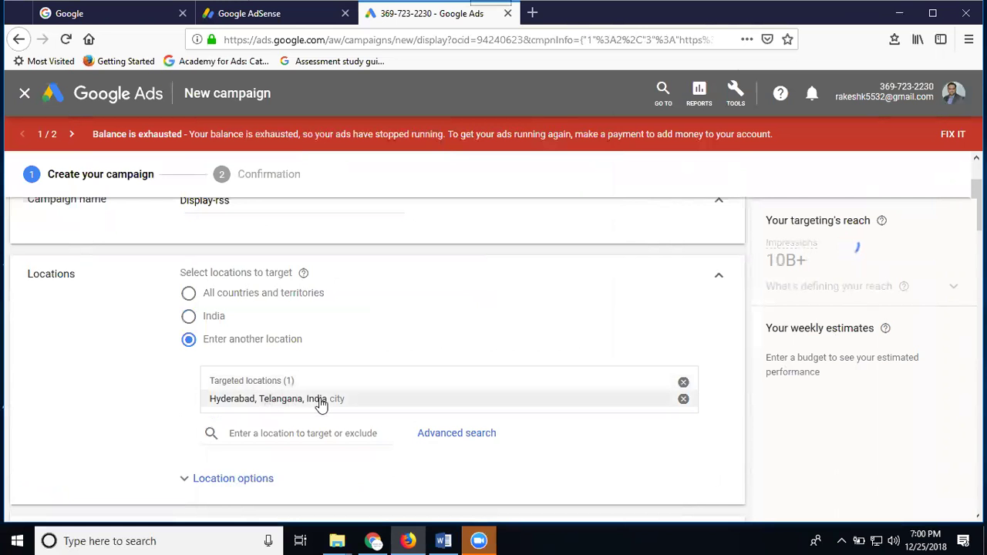
Add Telugu to the campaign's customer languages.
{"action": "scroll", "coordinate": [207, 380], "scroll_direction": "down", "scroll_amount": 5}
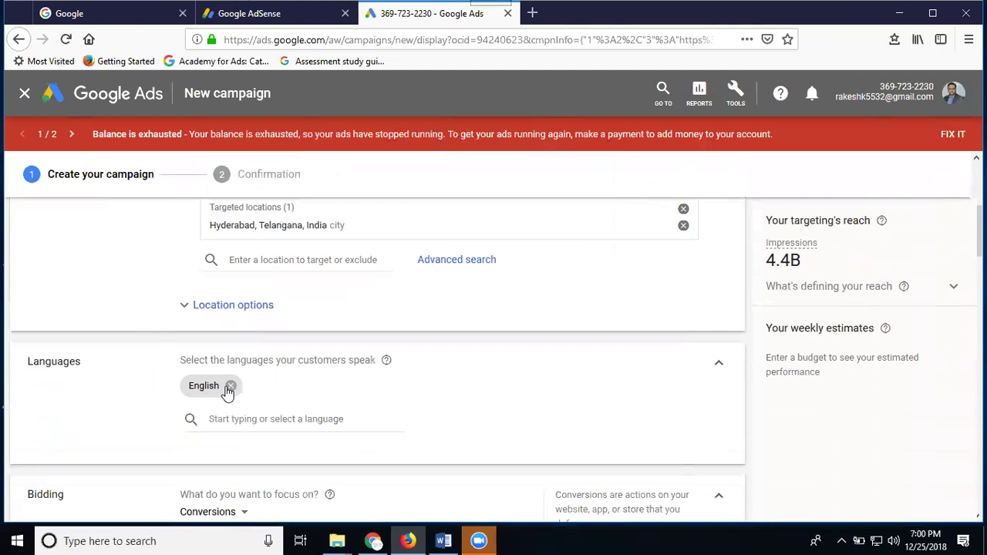
{"action": "left_click", "coordinate": [269, 421]}
{"action": "scroll", "coordinate": [505, 324], "scroll_direction": "down", "scroll_amount": 2}
{"action": "type", "text": "te"}
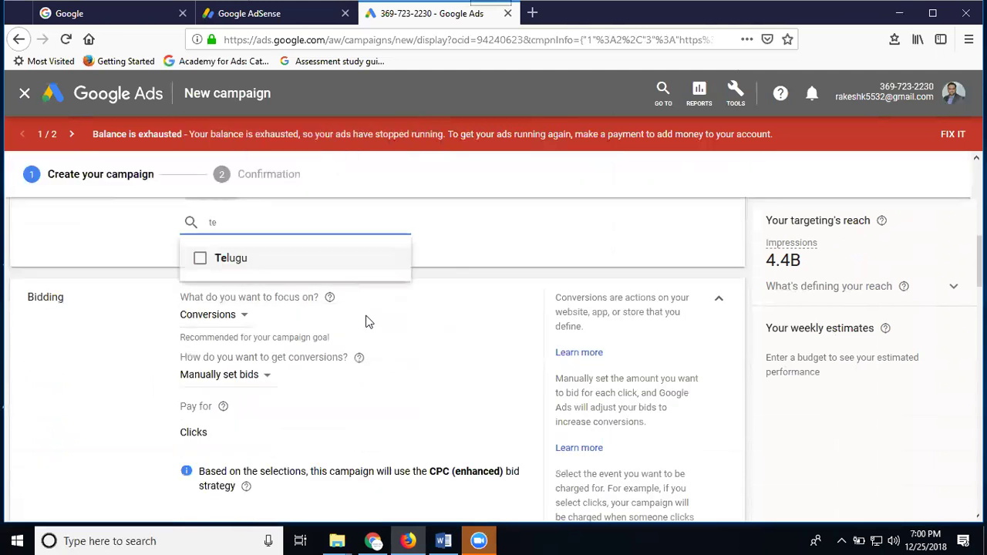
{"action": "left_click", "coordinate": [201, 259]}
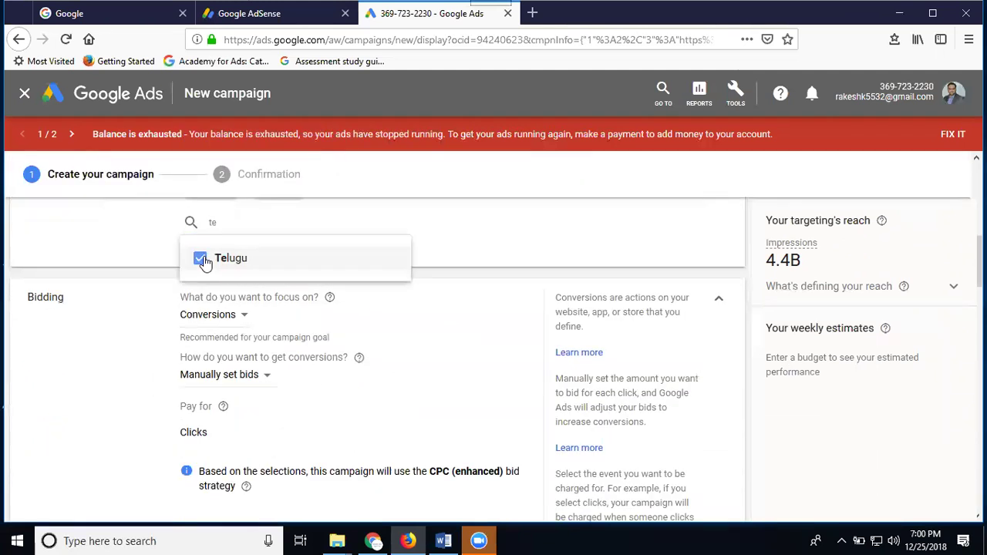
{"action": "left_click", "coordinate": [129, 299]}
{"action": "scroll", "coordinate": [232, 277], "scroll_direction": "up", "scroll_amount": 1}
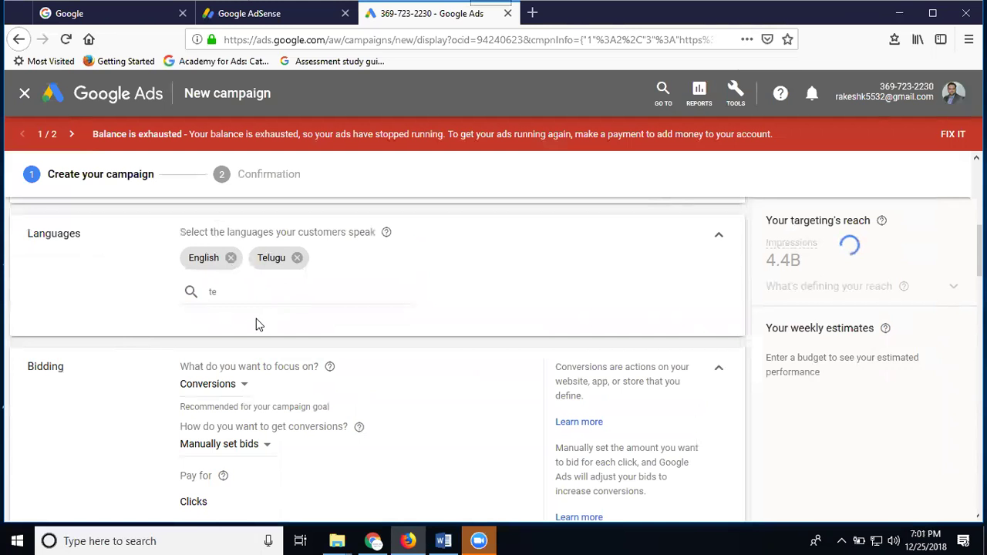
Add Hindi to the campaign's customer languages.
{"action": "left_click", "coordinate": [240, 291]}
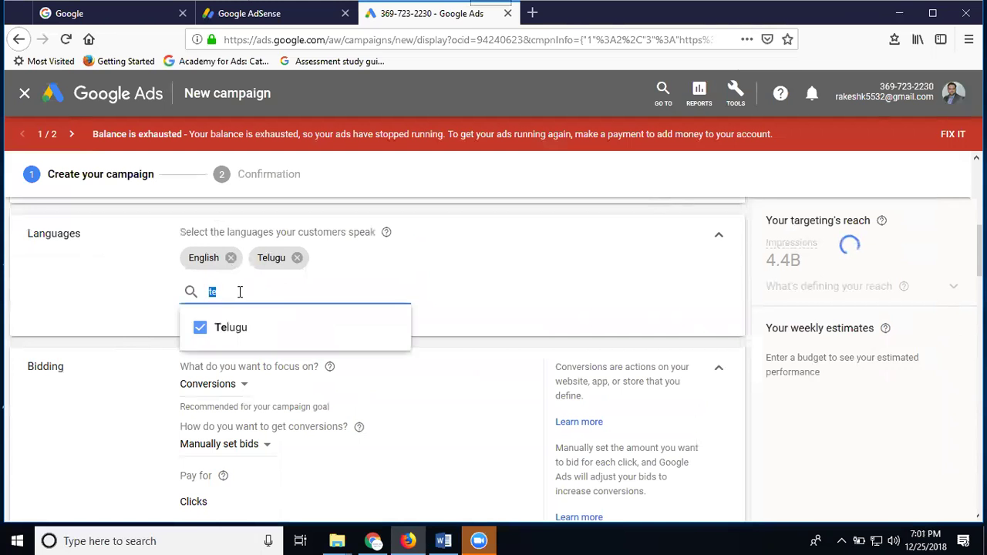
{"action": "key", "text": "BackSpace"}
{"action": "key", "text": "BackSpace"}
{"action": "type", "text": "hin"}
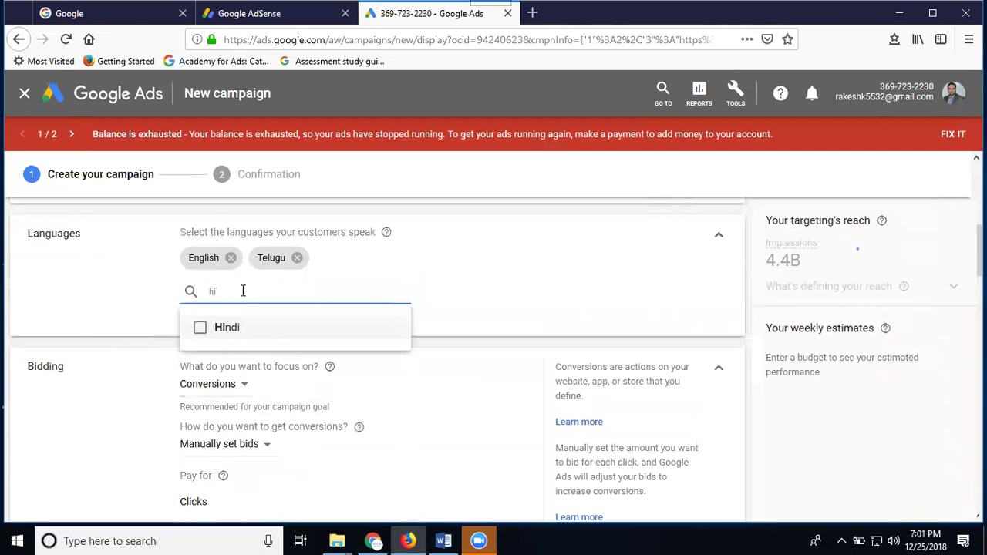
{"action": "left_click", "coordinate": [231, 329]}
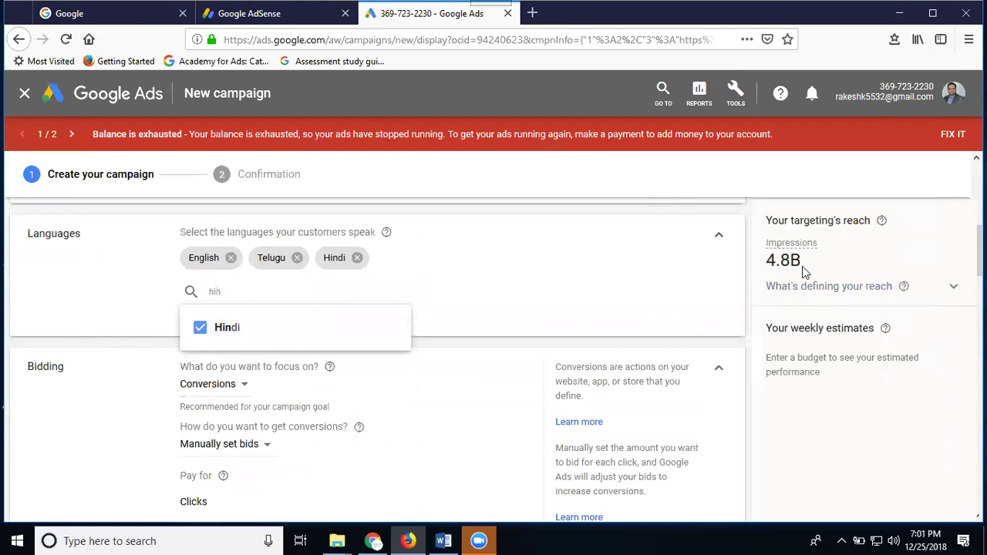
{"action": "left_click", "coordinate": [103, 276]}
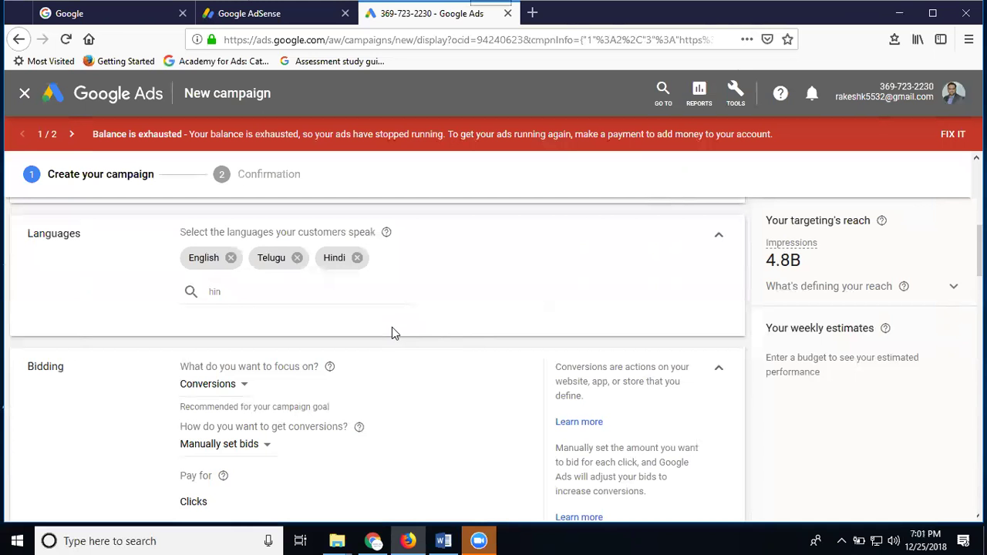
Set the campaign's bidding focus to Viewable impressions.
{"action": "scroll", "coordinate": [392, 327], "scroll_direction": "down", "scroll_amount": 1}
{"action": "scroll", "coordinate": [392, 336], "scroll_direction": "down", "scroll_amount": 2}
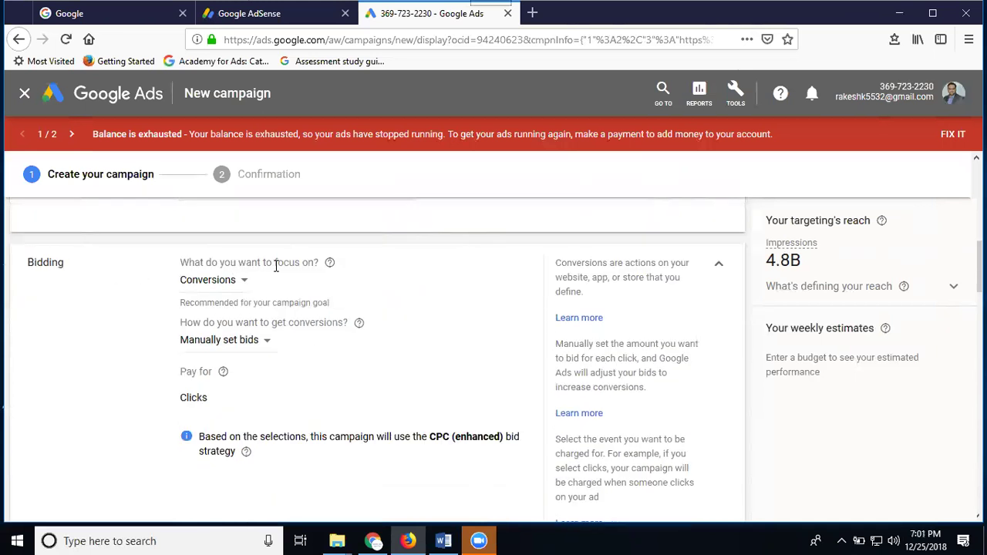
{"action": "left_click", "coordinate": [232, 287]}
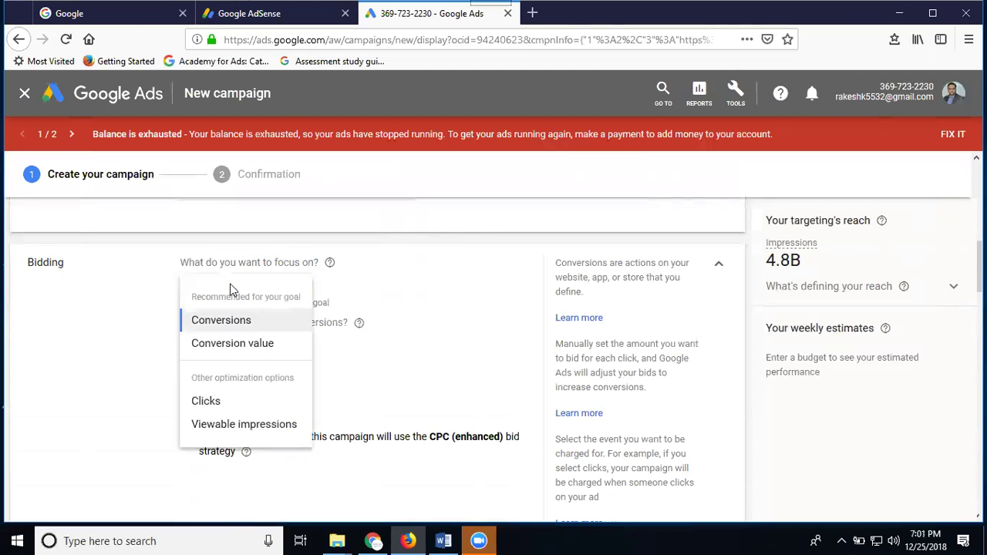
{"action": "left_click", "coordinate": [212, 425]}
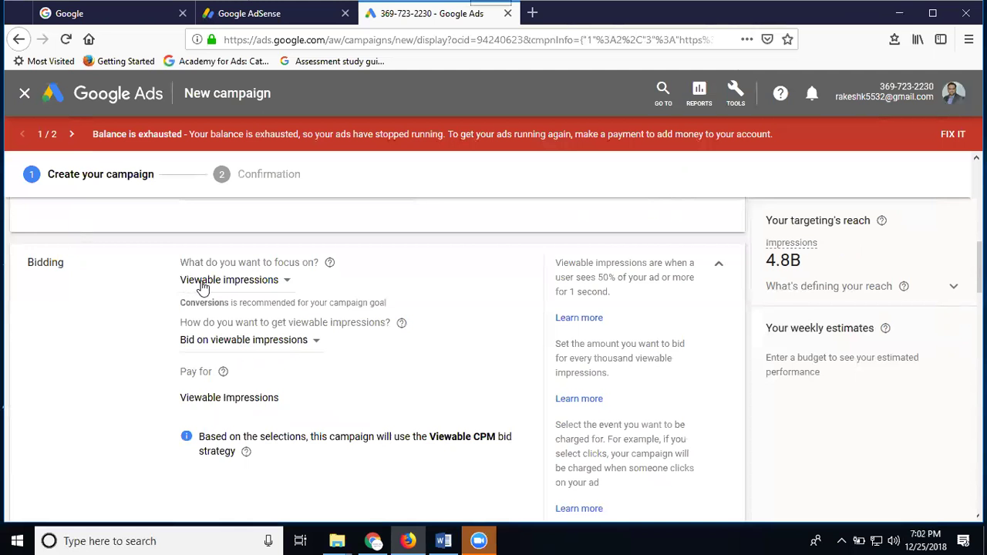
{"action": "scroll", "coordinate": [210, 290], "scroll_direction": "down", "scroll_amount": 3}
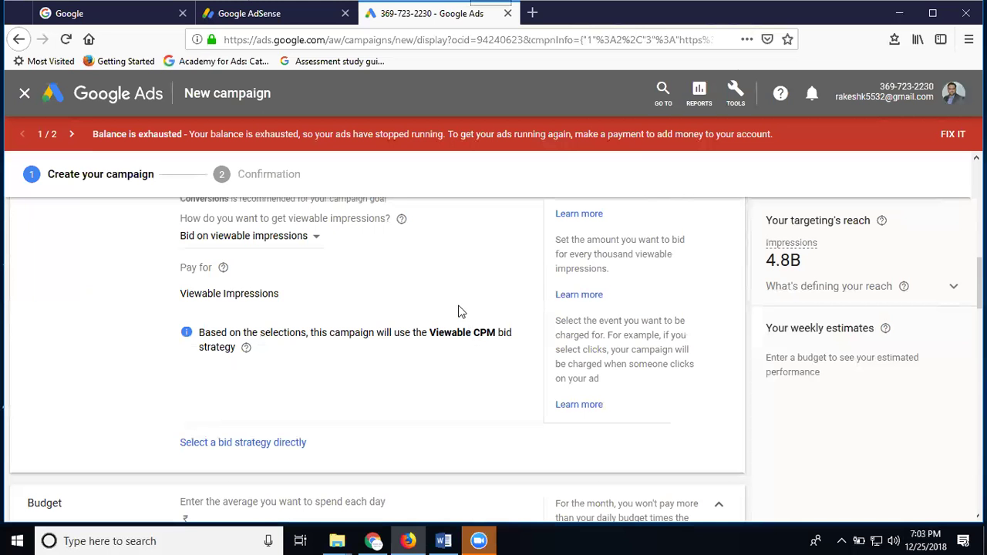
Set the campaign's average daily budget to ₹500 and check the weekly estimates for average vCPM and impressions.
{"action": "scroll", "coordinate": [458, 311], "scroll_direction": "down", "scroll_amount": 3}
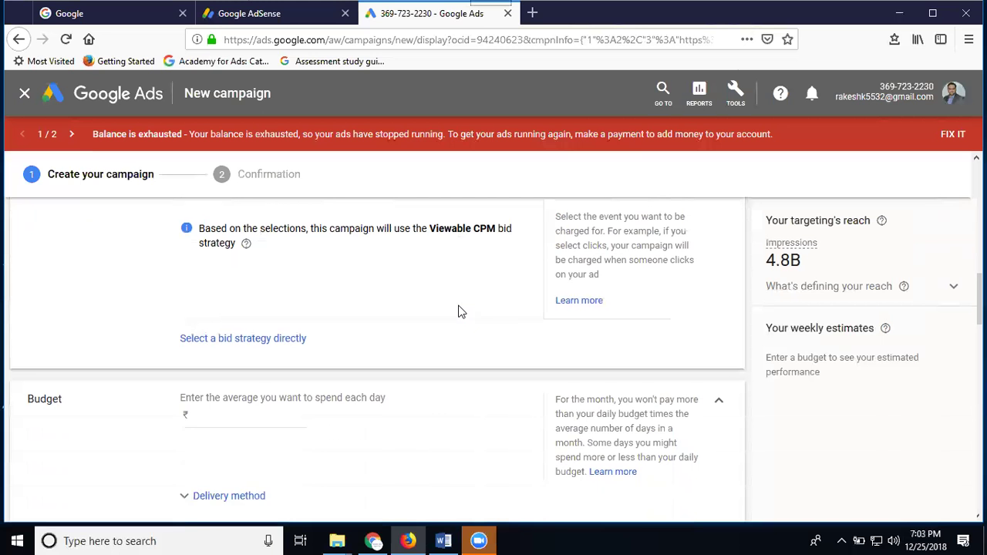
{"action": "scroll", "coordinate": [458, 312], "scroll_direction": "down", "scroll_amount": 2}
{"action": "left_click", "coordinate": [219, 347]}
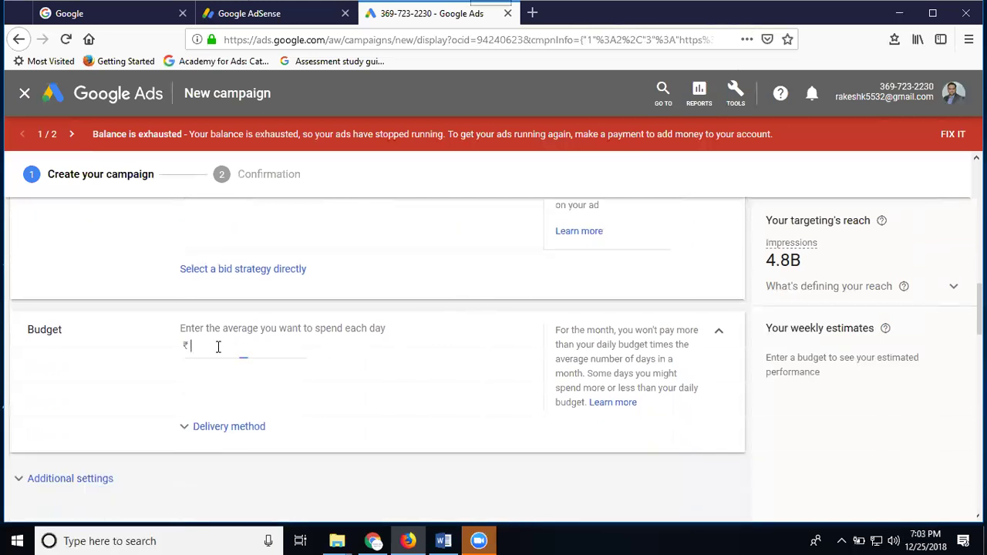
{"action": "type", "text": "500"}
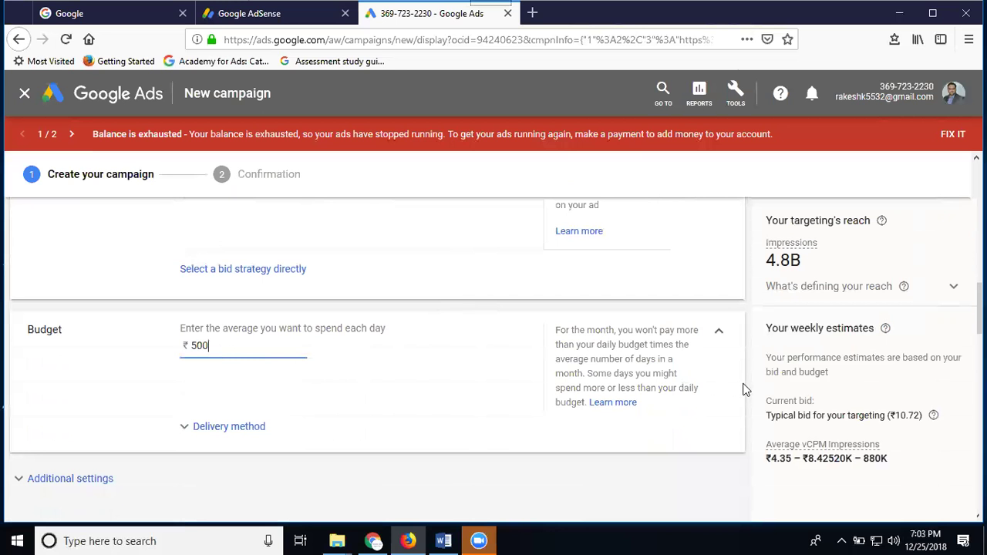
{"action": "scroll", "coordinate": [803, 378], "scroll_direction": "down", "scroll_amount": 2}
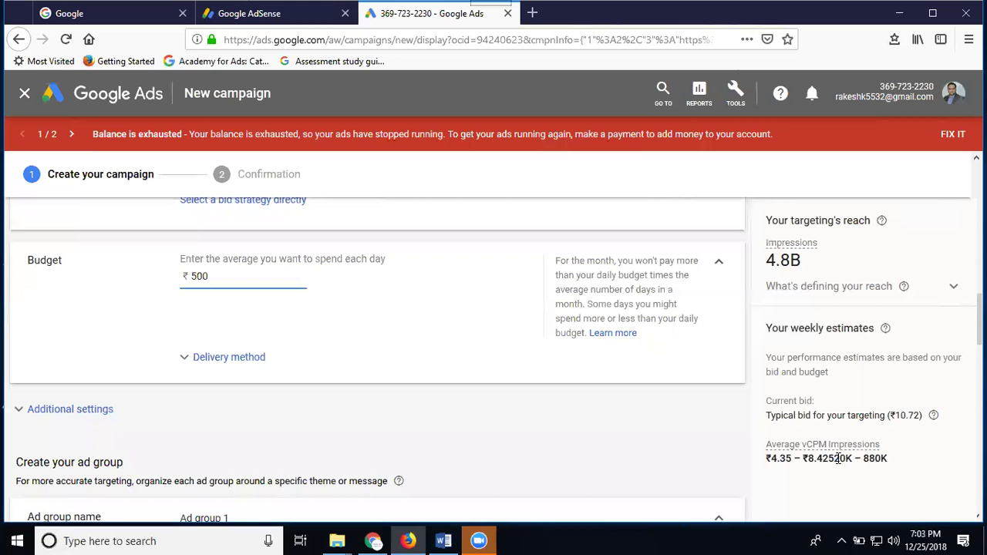
{"action": "mouse_move", "coordinate": [827, 445]}
{"action": "left_mouse_down"}
{"action": "mouse_move", "coordinate": [879, 447]}
{"action": "mouse_move", "coordinate": [827, 459]}
{"action": "left_mouse_up"}
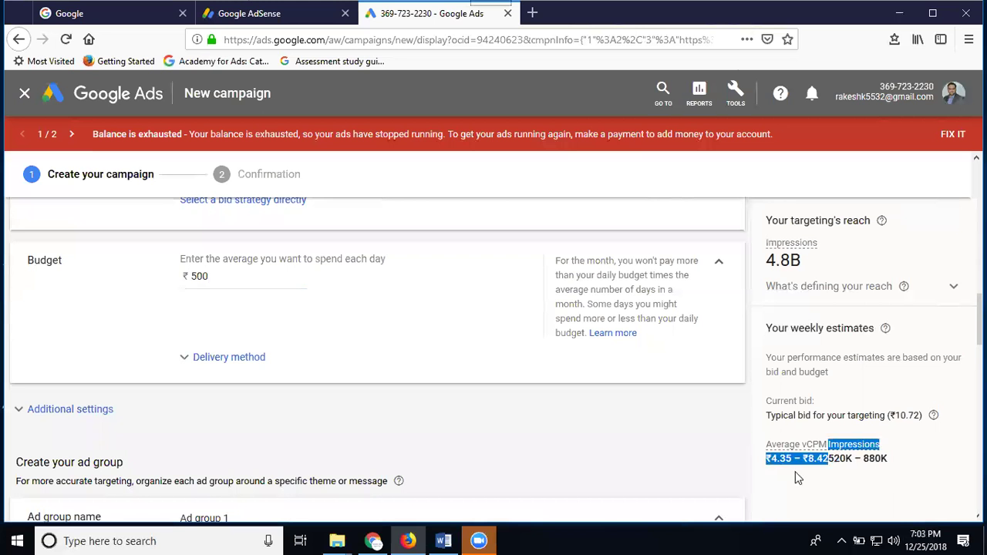
{"action": "left_click_drag", "start_coordinate": [889, 458], "coordinate": [827, 455]}
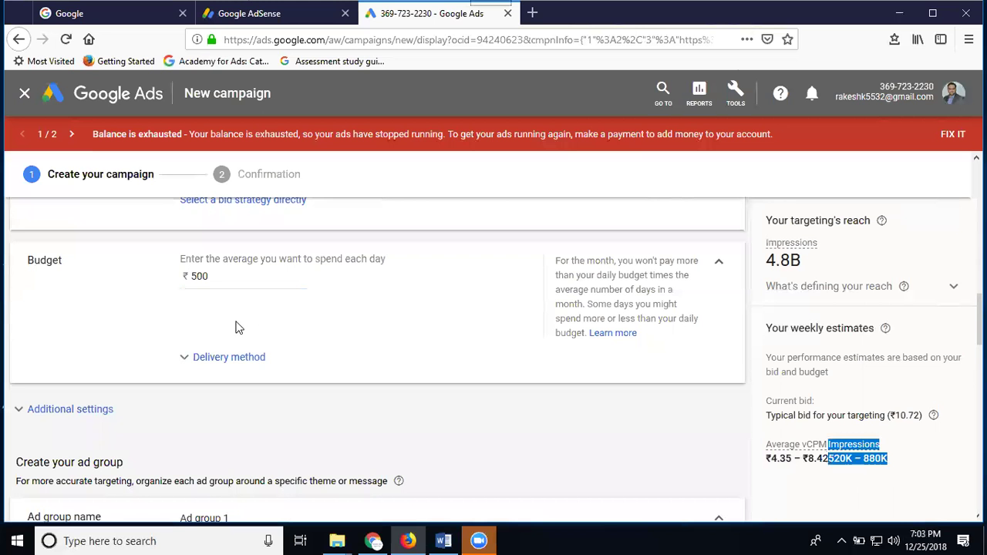
Try a daily budget of ₹1500 to compare the weekly estimates, and restore it to ₹500.
{"action": "left_click", "coordinate": [193, 275]}
{"action": "type", "text": "1"}
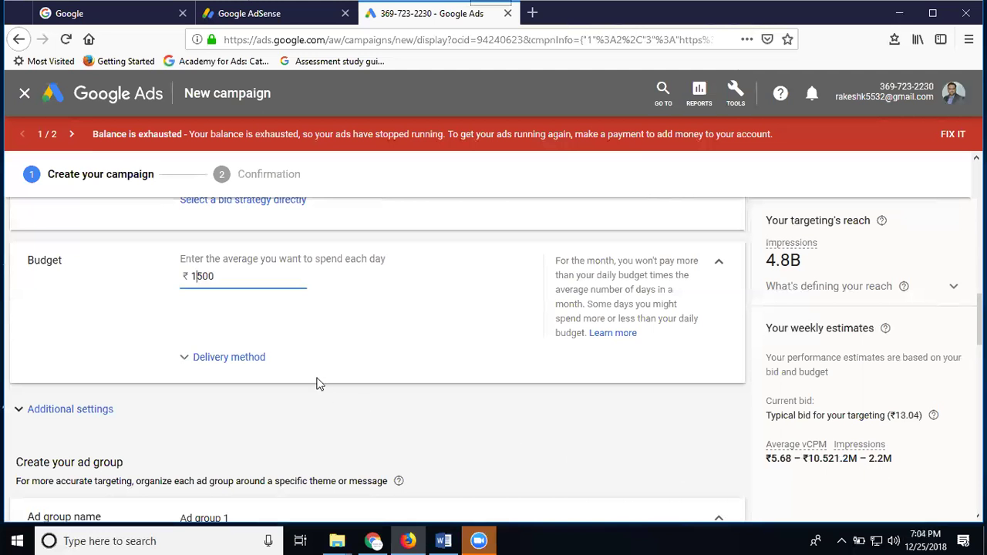
{"action": "key", "text": "BackSpace"}
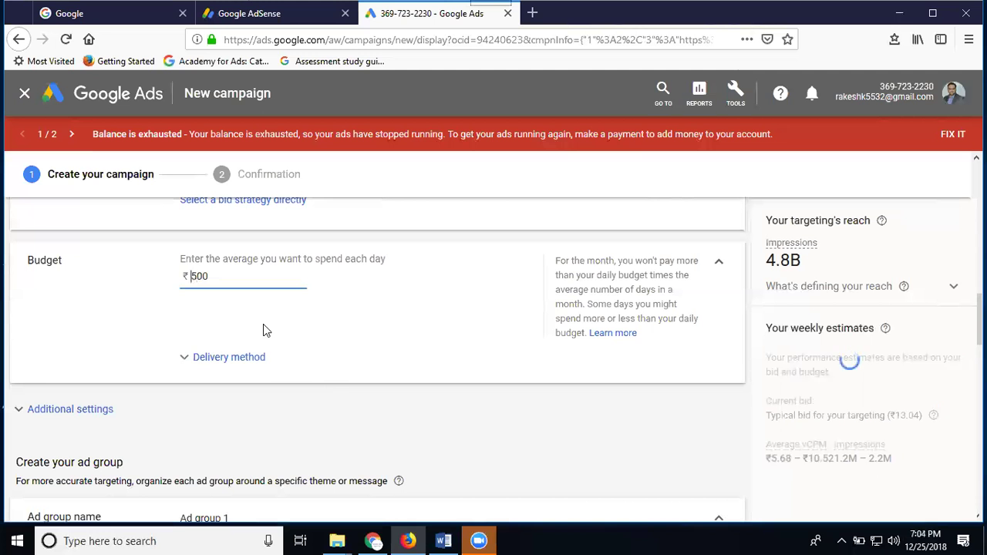
Name the ad group "digital marketing".
{"action": "scroll", "coordinate": [255, 324], "scroll_direction": "down", "scroll_amount": 2}
{"action": "scroll", "coordinate": [254, 327], "scroll_direction": "down", "scroll_amount": 1}
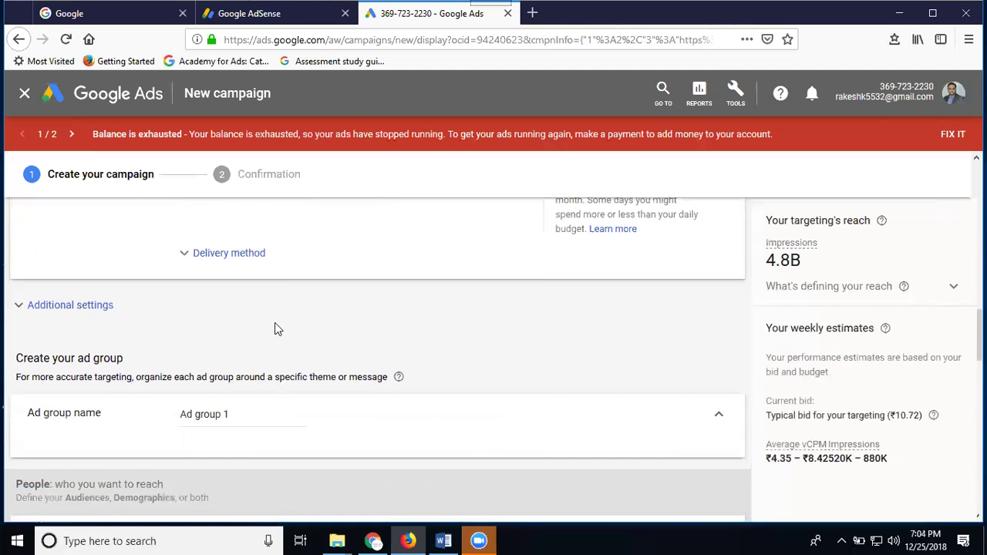
{"action": "scroll", "coordinate": [275, 322], "scroll_direction": "down", "scroll_amount": 2}
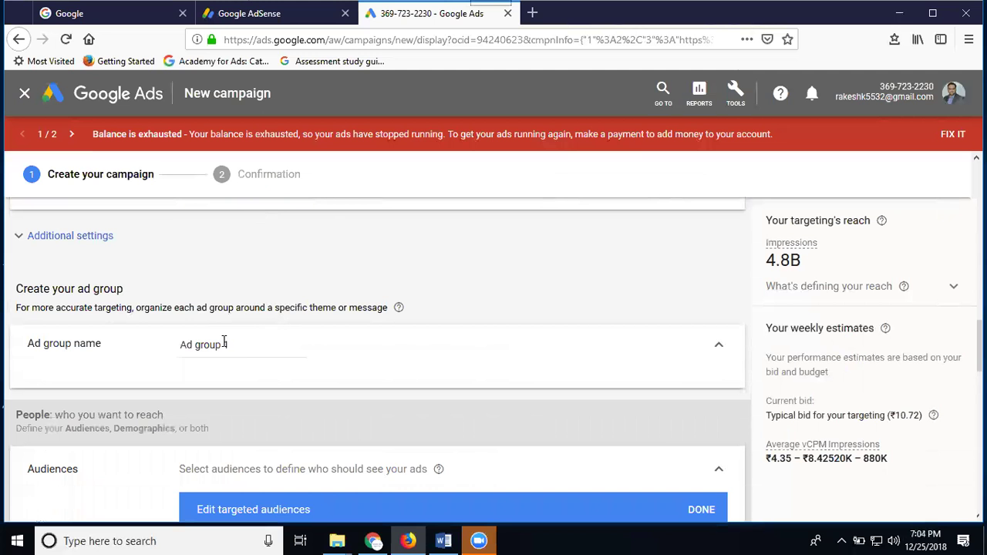
{"action": "triple_click", "coordinate": [224, 341]}
{"action": "type", "text": "digital marketing"}
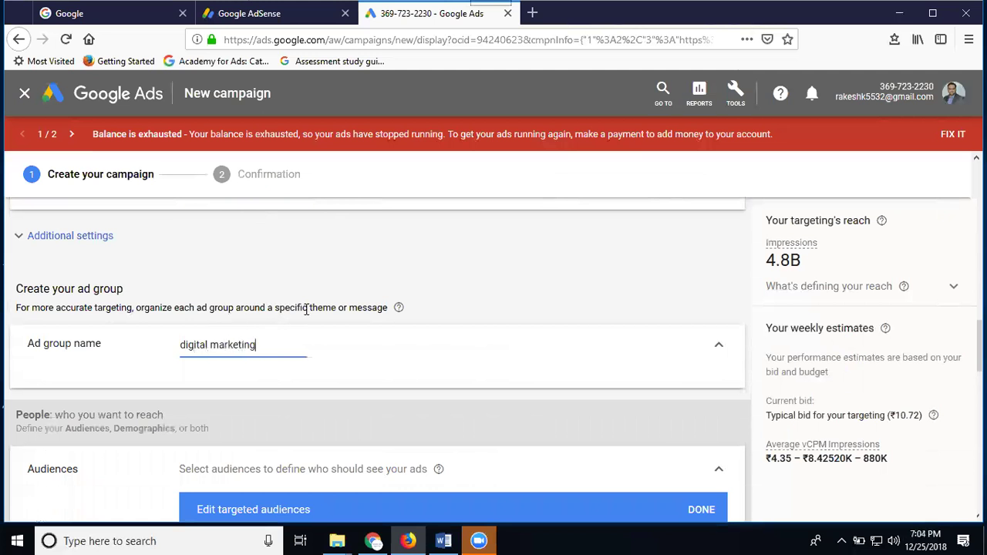
Target the recently selected in-market audience Education for the ad group.
{"action": "scroll", "coordinate": [307, 309], "scroll_direction": "down", "scroll_amount": 2}
{"action": "scroll", "coordinate": [321, 289], "scroll_direction": "down", "scroll_amount": 1}
{"action": "scroll", "coordinate": [321, 291], "scroll_direction": "down", "scroll_amount": 3}
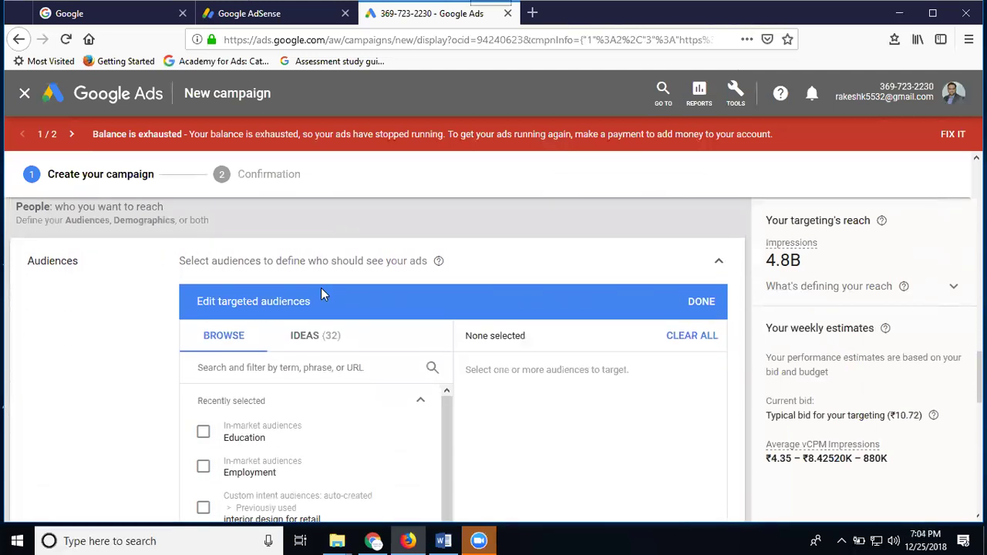
{"action": "scroll", "coordinate": [64, 316], "scroll_direction": "down", "scroll_amount": 1}
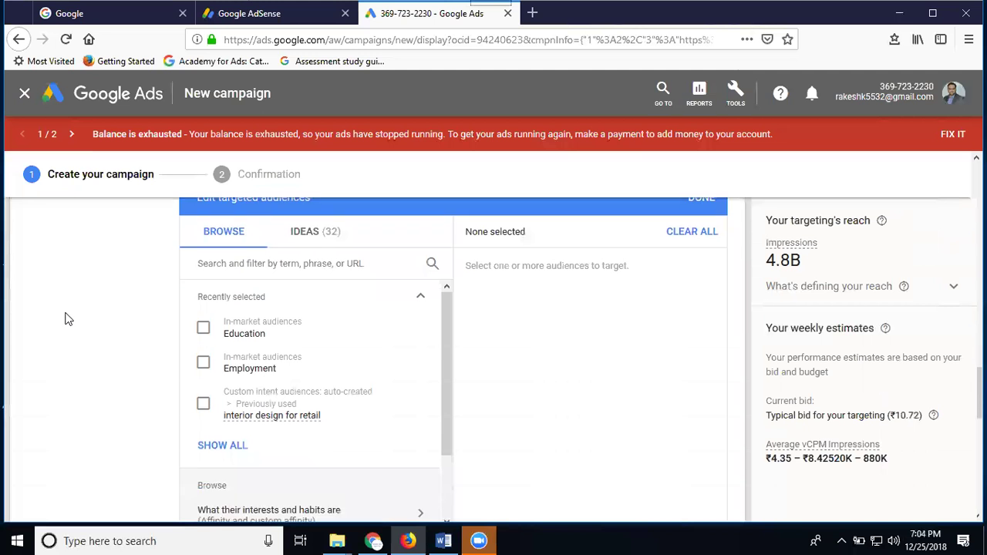
{"action": "left_click", "coordinate": [204, 329]}
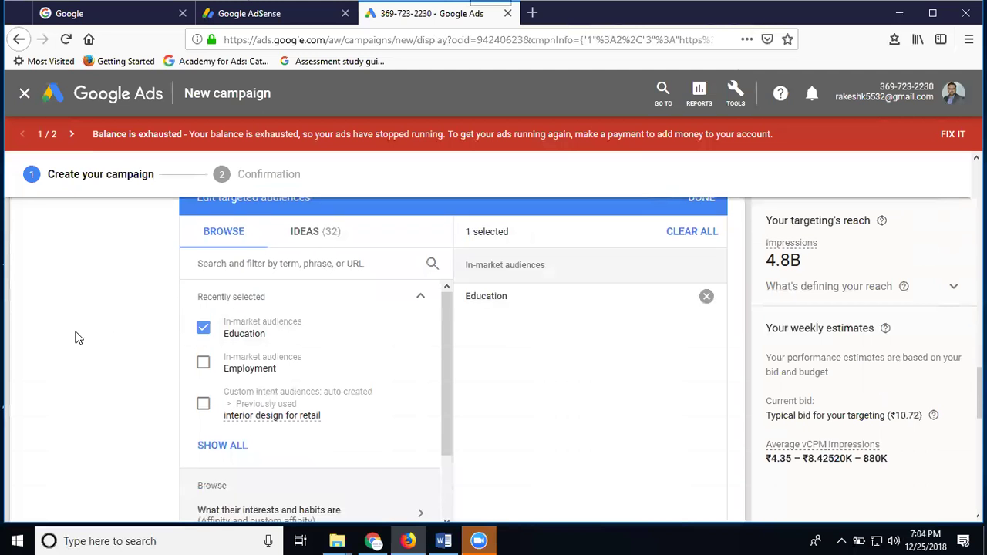
Exclude unknown gender and the ages 45 - 54, 55 - 64, 65+ and Unknown from the targeted demographics.
{"action": "scroll", "coordinate": [75, 336], "scroll_direction": "down", "scroll_amount": 3}
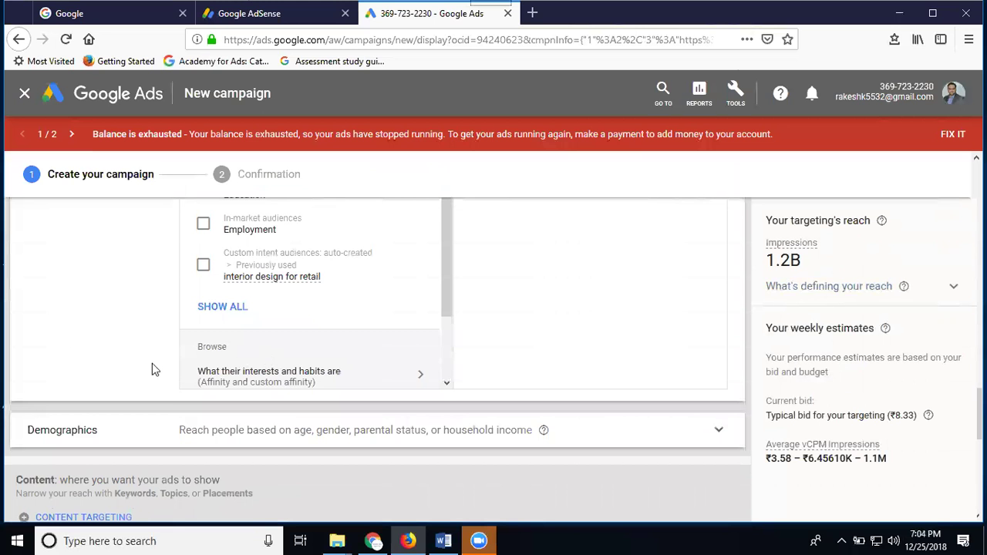
{"action": "scroll", "coordinate": [61, 351], "scroll_direction": "down", "scroll_amount": 2}
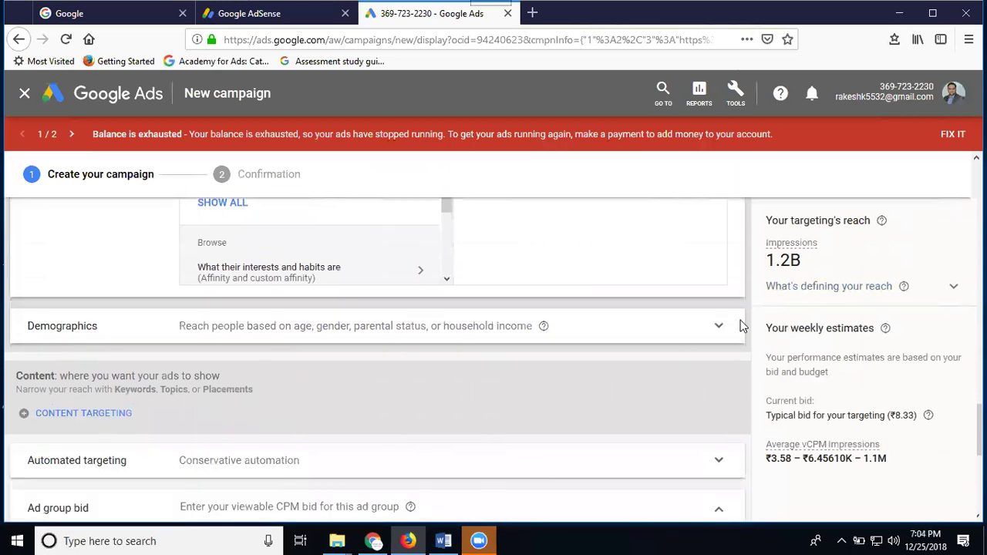
{"action": "left_click", "coordinate": [716, 330]}
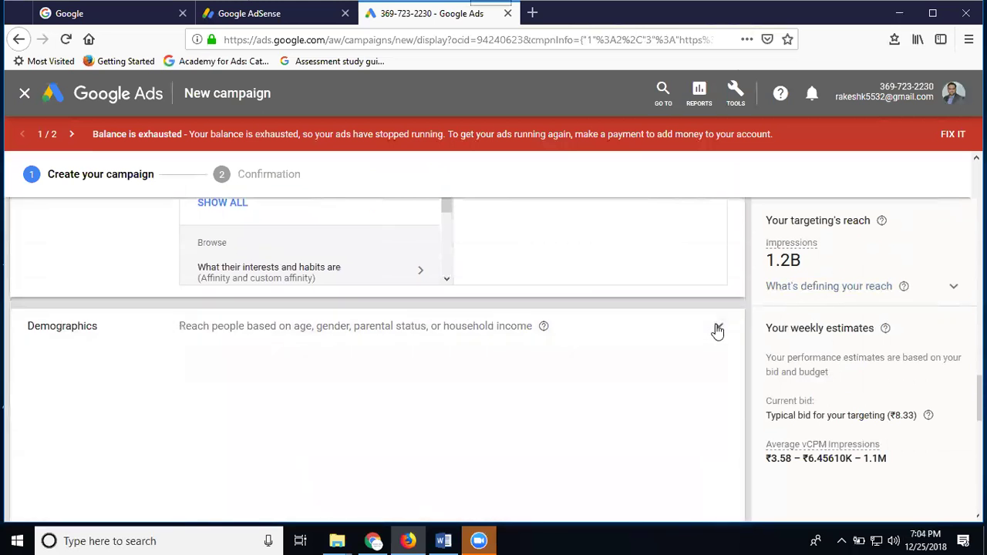
{"action": "scroll", "coordinate": [139, 350], "scroll_direction": "down", "scroll_amount": 1}
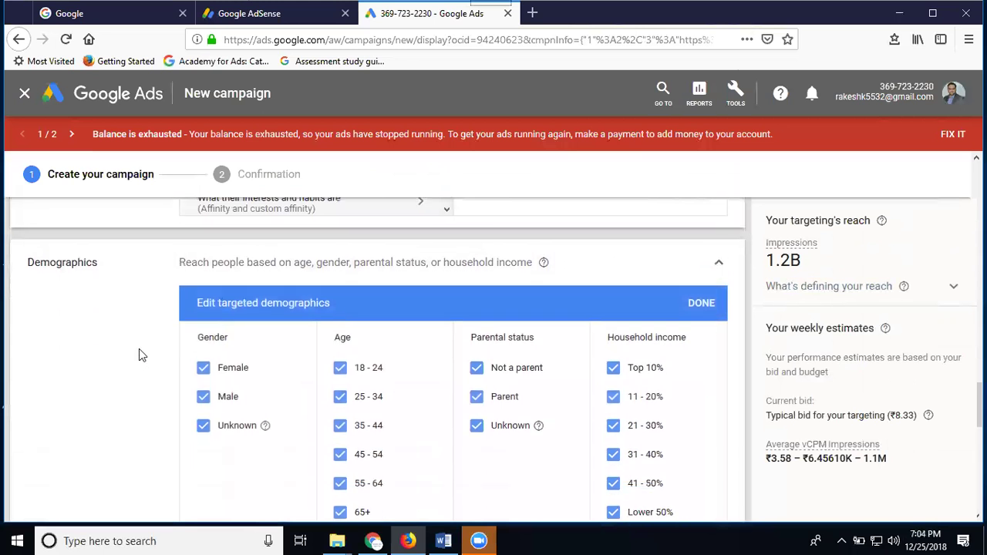
{"action": "left_click", "coordinate": [202, 426]}
{"action": "scroll", "coordinate": [390, 427], "scroll_direction": "down", "scroll_amount": 2}
{"action": "left_click", "coordinate": [340, 436]}
{"action": "left_click", "coordinate": [340, 410]}
{"action": "left_click", "coordinate": [340, 379]}
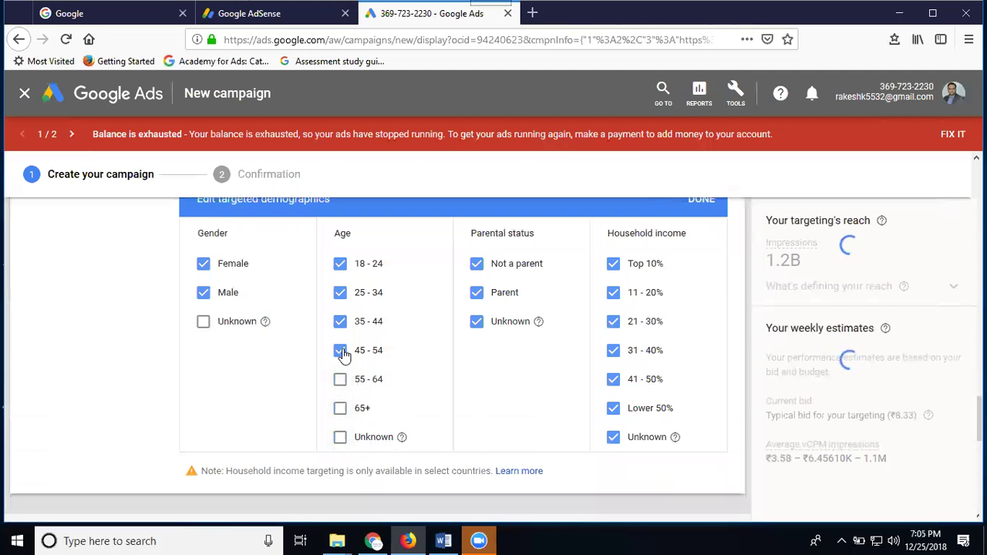
{"action": "left_click", "coordinate": [343, 353]}
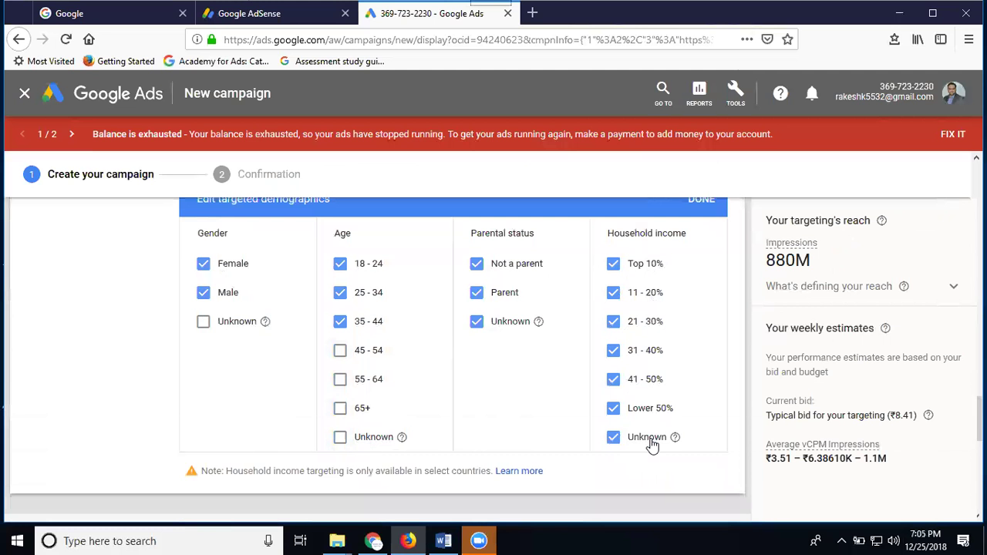
Set the ad group's viewable CPM bid to ₹7.00.
{"action": "scroll", "coordinate": [557, 419], "scroll_direction": "down", "scroll_amount": 5}
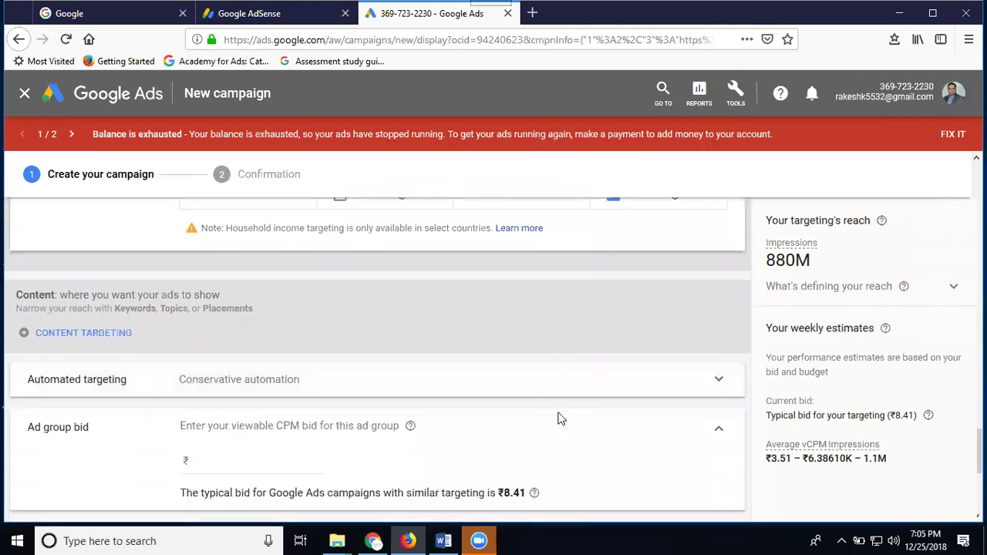
{"action": "scroll", "coordinate": [560, 418], "scroll_direction": "down", "scroll_amount": 2}
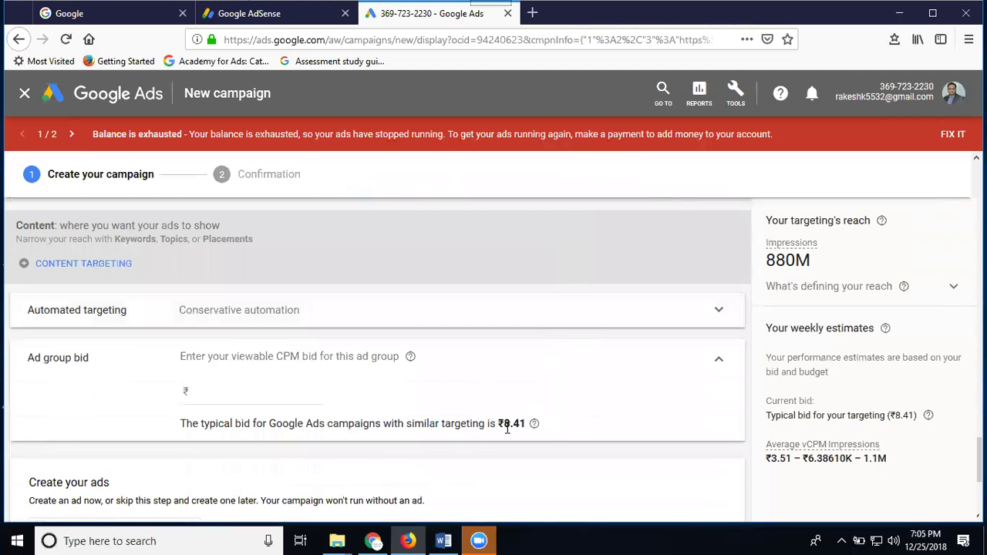
{"action": "left_click", "coordinate": [305, 392]}
{"action": "type", "text": "7"}
{"action": "left_click", "coordinate": [161, 390]}
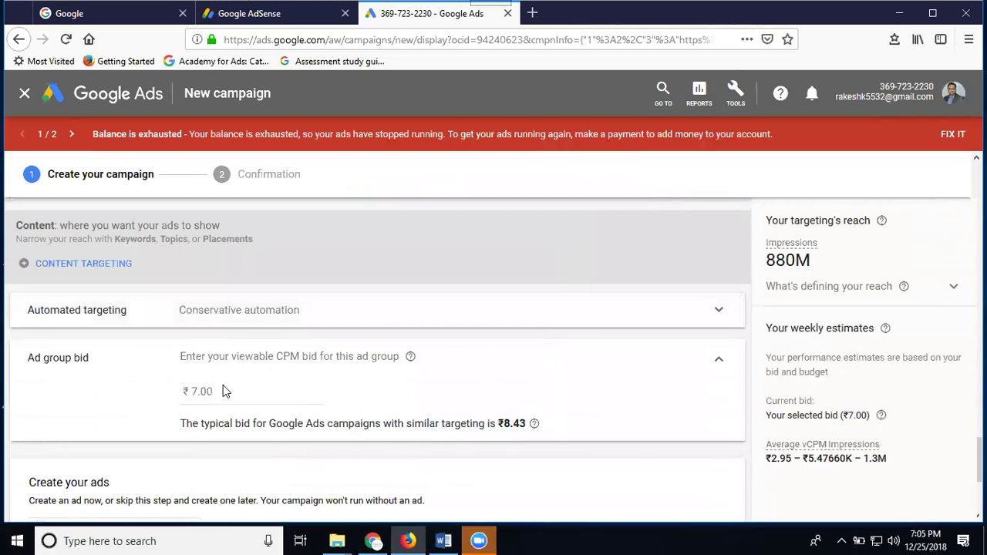
Change the ad group's viewable CPM bid to ₹3.00.
{"action": "left_click", "coordinate": [235, 404]}
{"action": "left_click_drag", "start_coordinate": [216, 392], "coordinate": [170, 391]}
{"action": "type", "text": "3"}
{"action": "left_click", "coordinate": [170, 391]}
Start a new responsive display ad for the campaign.
{"action": "scroll", "coordinate": [747, 474], "scroll_direction": "down", "scroll_amount": 1}
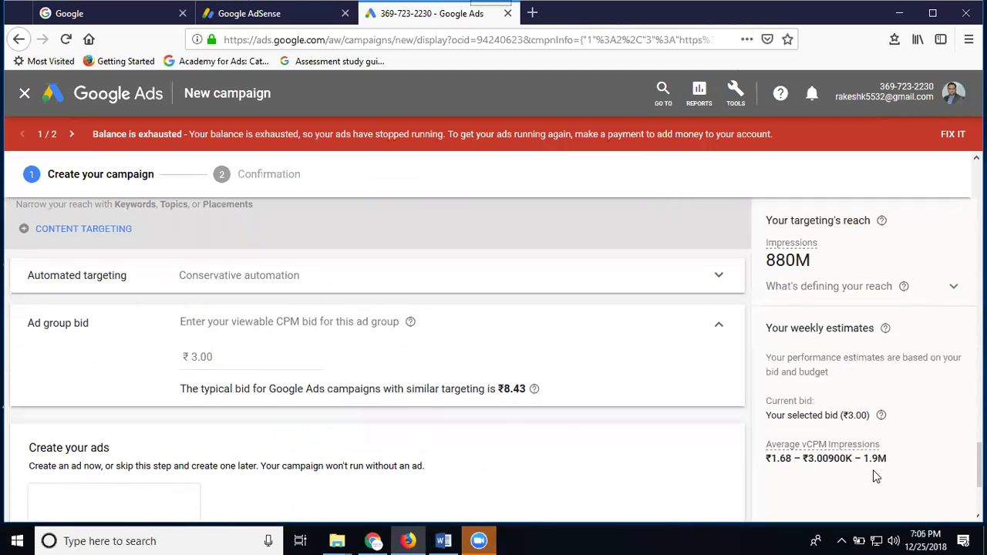
{"action": "scroll", "coordinate": [493, 367], "scroll_direction": "down", "scroll_amount": 3}
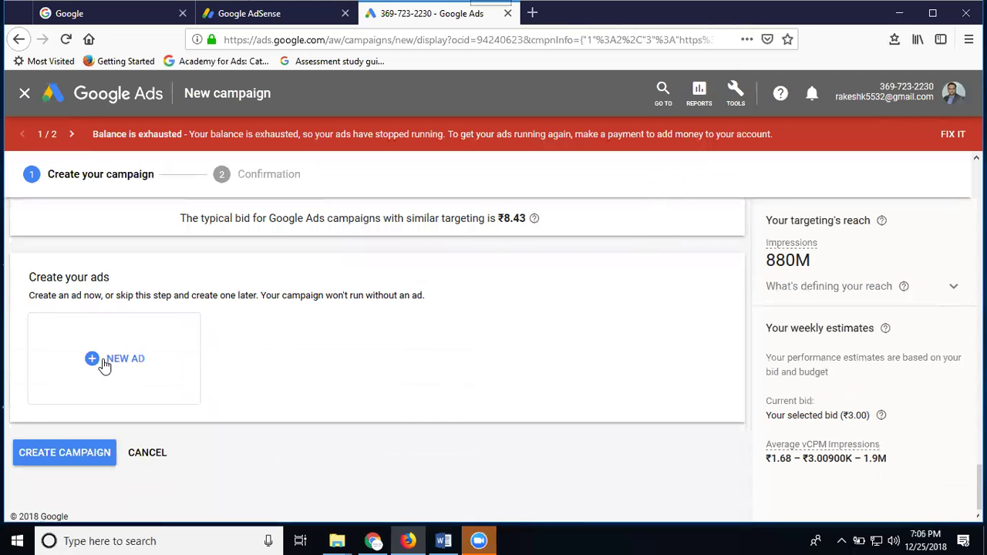
{"action": "left_click", "coordinate": [105, 365]}
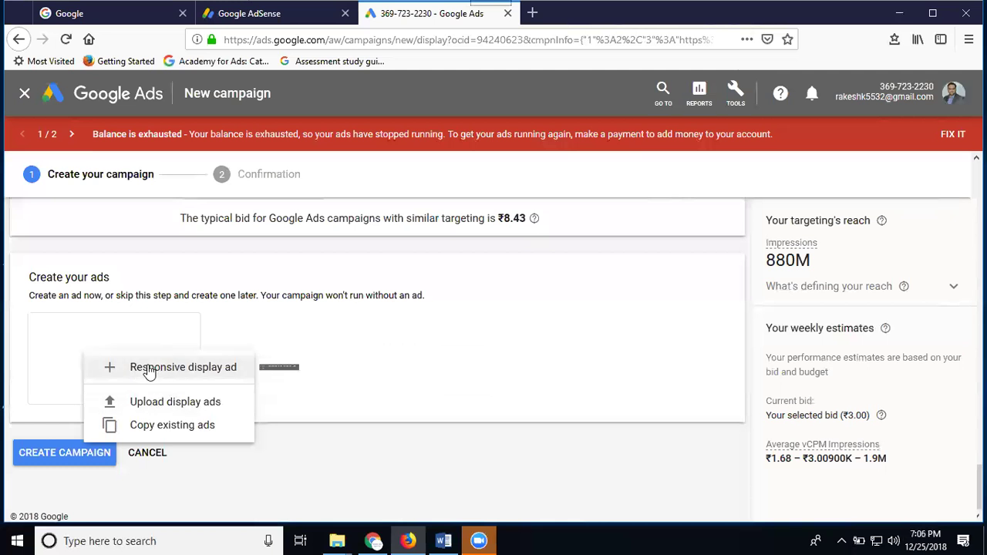
{"action": "left_click", "coordinate": [149, 371]}
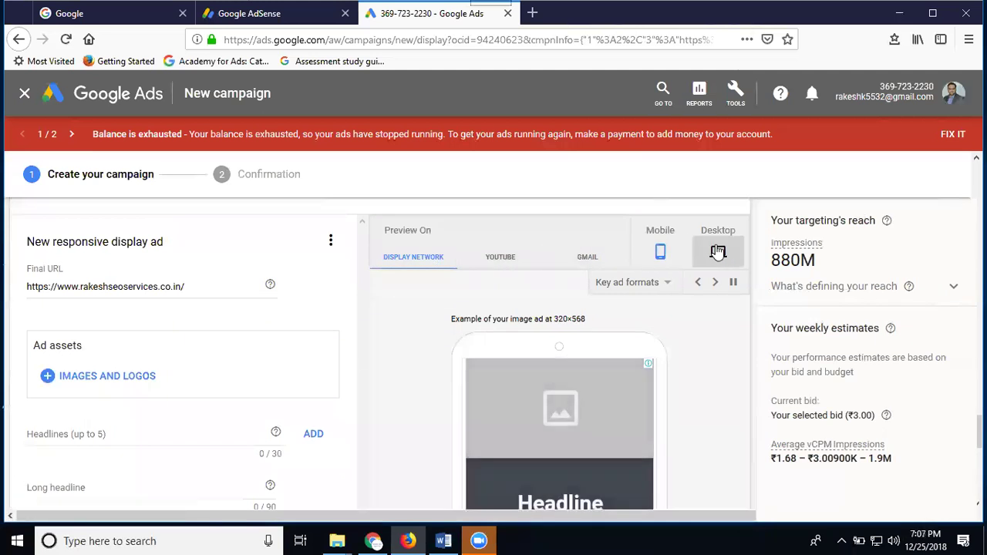
Examine the responsive ad's previews for Display Network, YouTube and Gmail, comparing the mobile and desktop versions.
{"action": "left_click", "coordinate": [412, 259]}
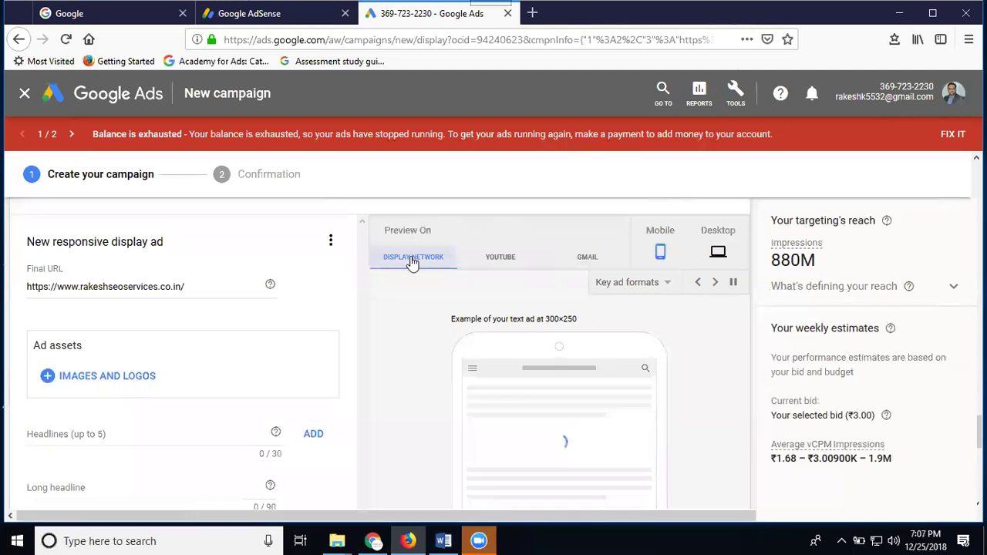
{"action": "left_click", "coordinate": [505, 261]}
{"action": "left_click", "coordinate": [575, 266]}
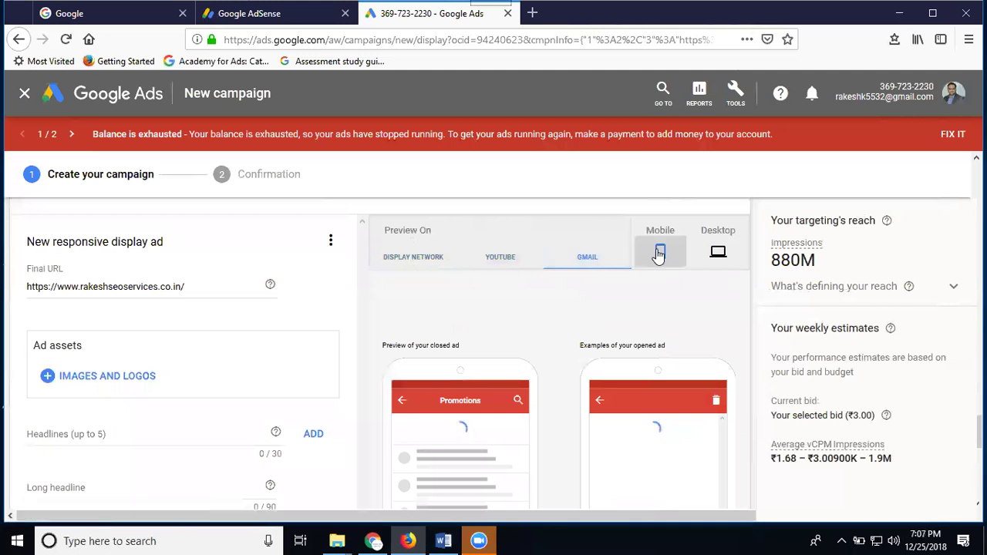
{"action": "left_click", "coordinate": [715, 253]}
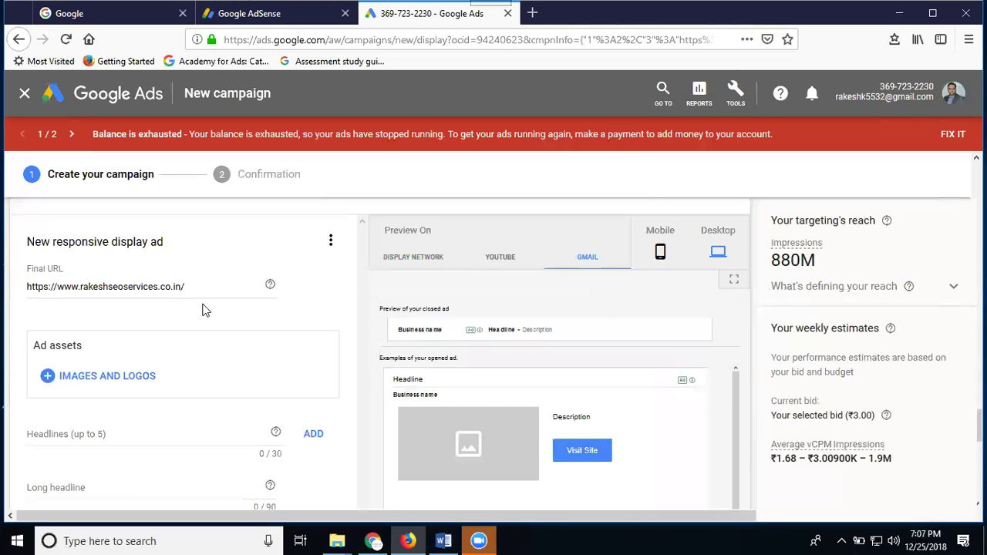
{"action": "left_click", "coordinate": [494, 257]}
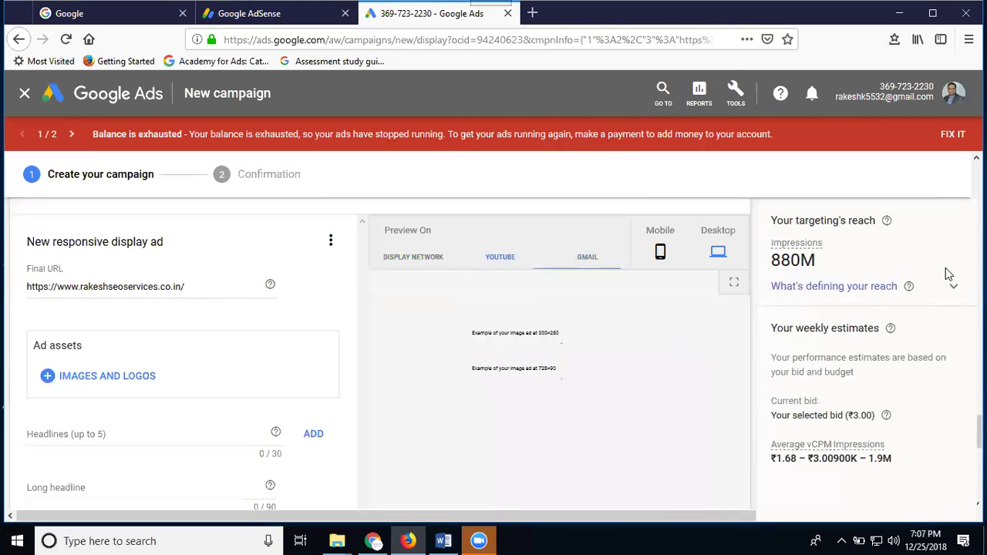
{"action": "scroll", "coordinate": [948, 268], "scroll_direction": "down", "scroll_amount": 1}
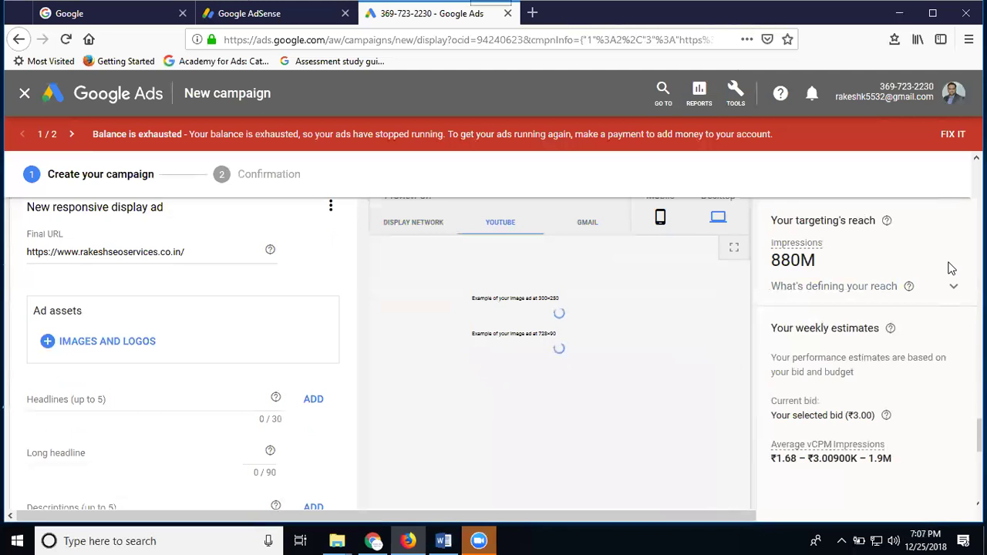
{"action": "left_click", "coordinate": [587, 224]}
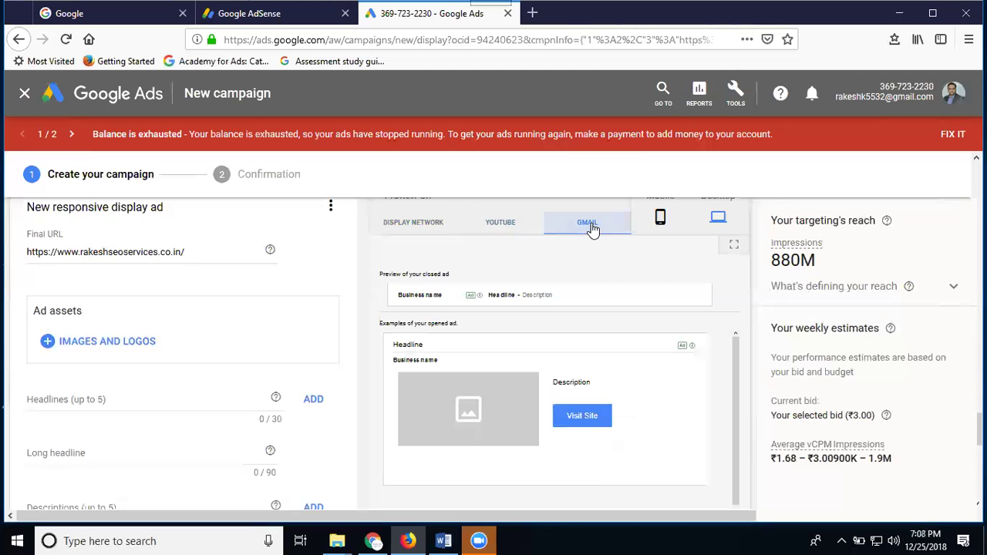
{"action": "left_click", "coordinate": [659, 225]}
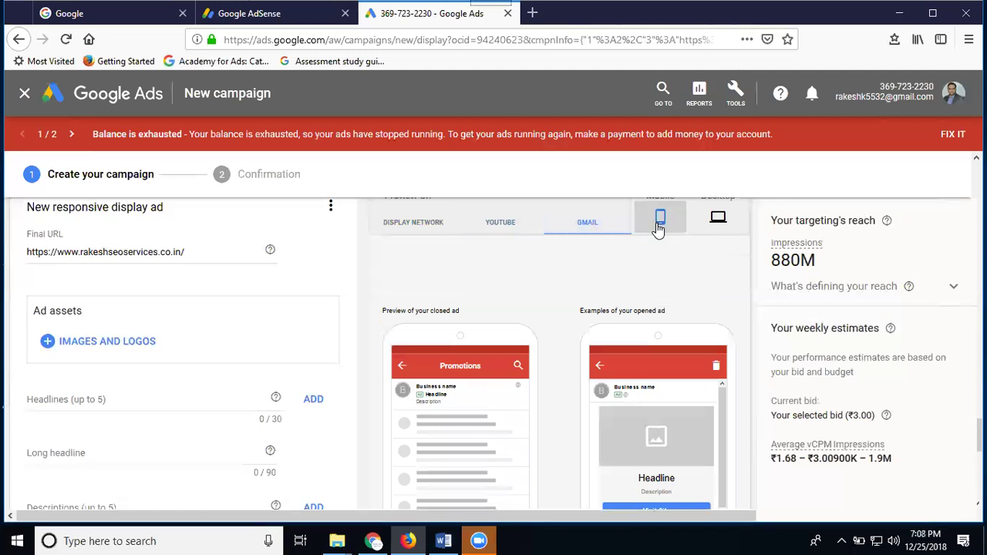
{"action": "left_click", "coordinate": [716, 222]}
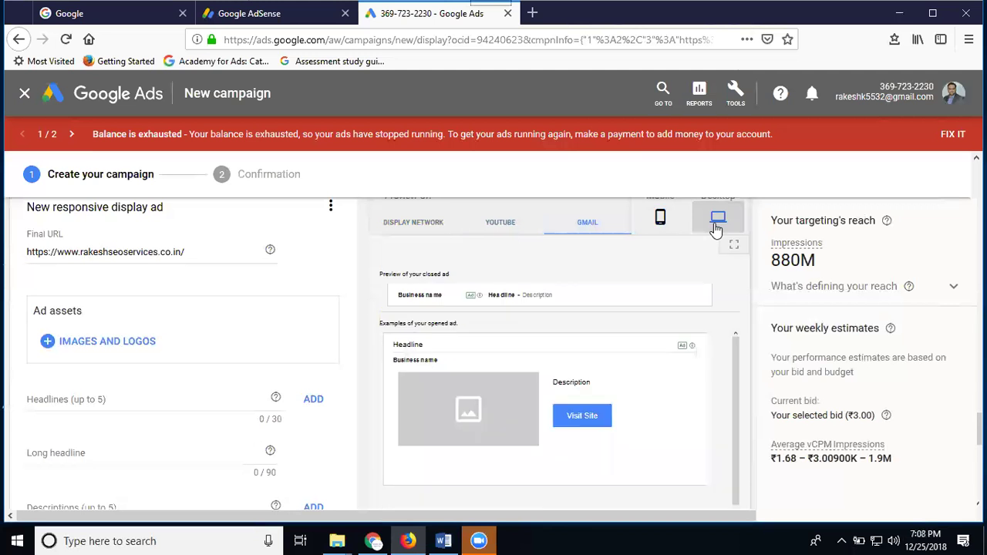
Enter "Digital Marketing Services" as the first headline of the responsive display ad.
{"action": "left_click", "coordinate": [107, 399]}
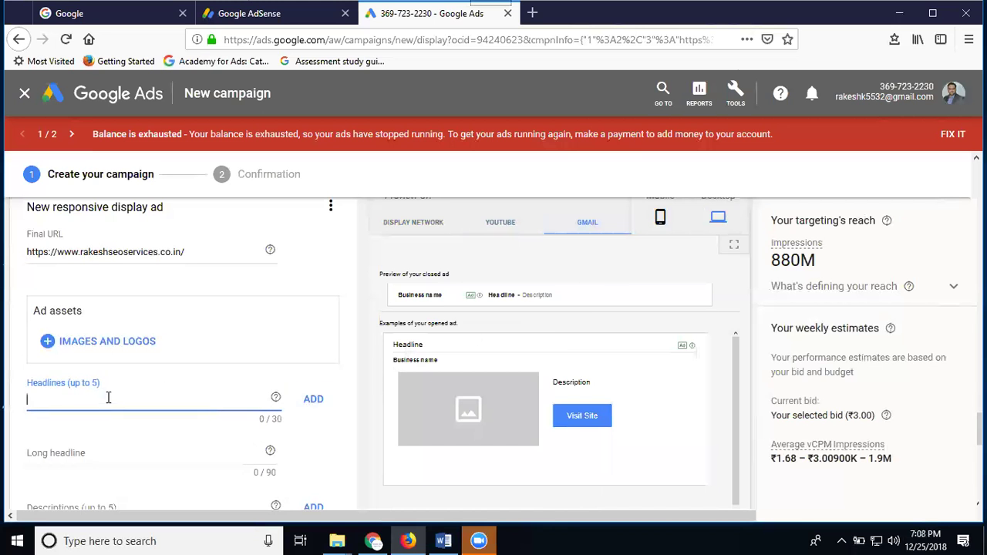
{"action": "type", "text": "Digit"}
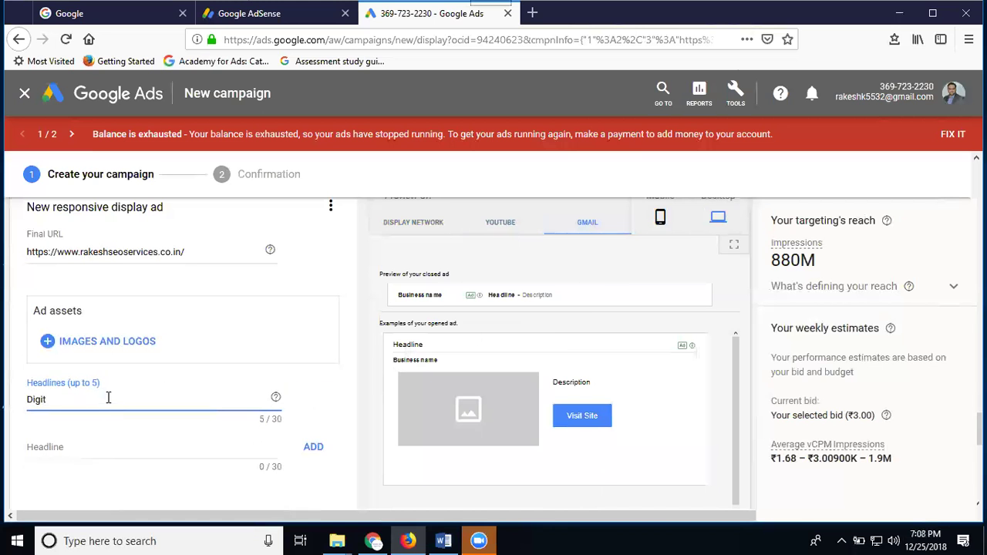
{"action": "type", "text": "al Mar"}
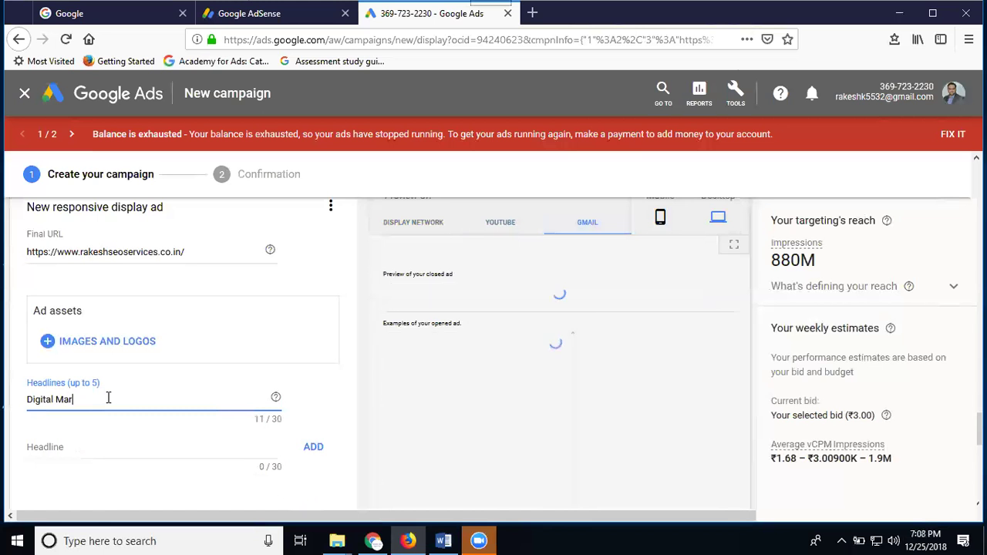
{"action": "type", "text": "keting"}
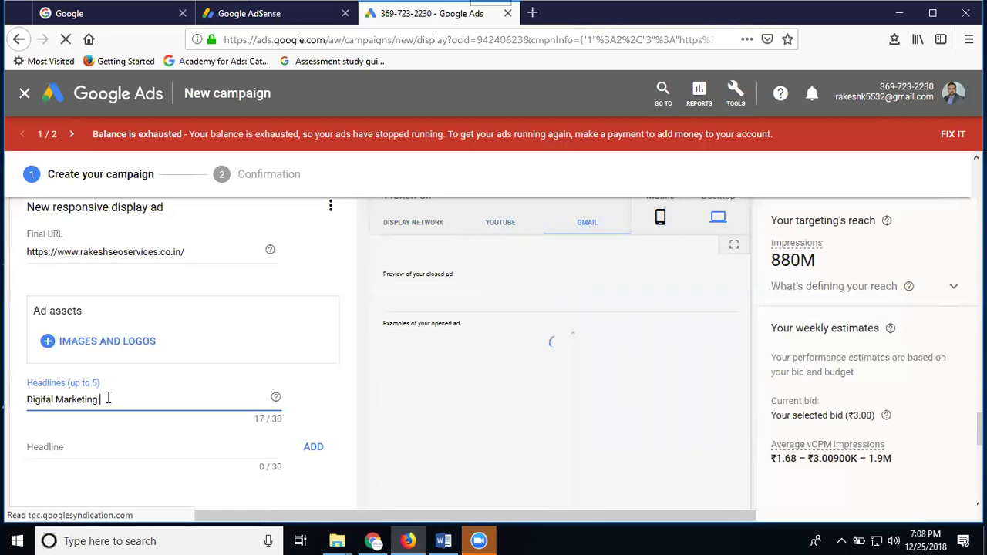
{"action": "type", "text": " Services"}
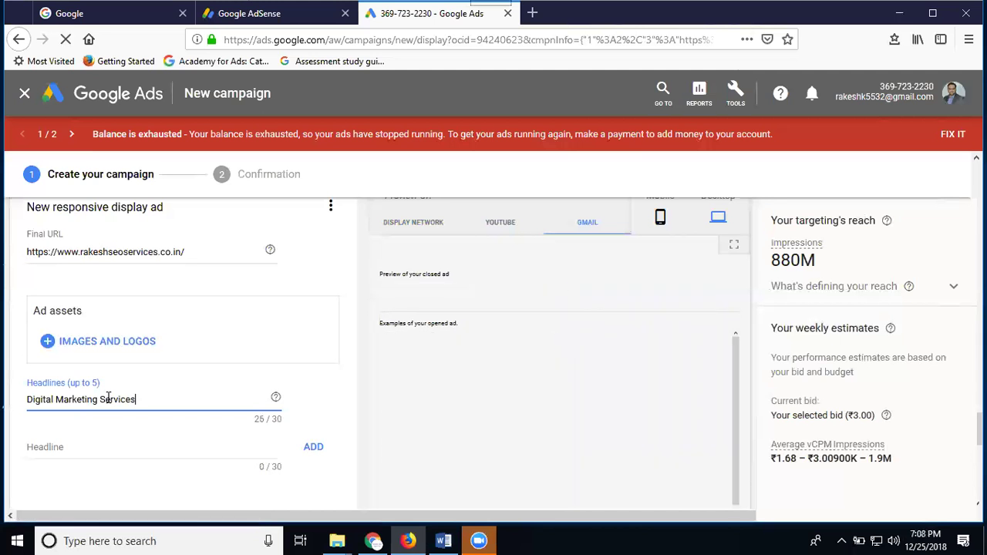
Add "Madhapur Hyderabad" as the ad's second headline.
{"action": "scroll", "coordinate": [108, 397], "scroll_direction": "down", "scroll_amount": 1}
{"action": "left_click", "coordinate": [73, 415]}
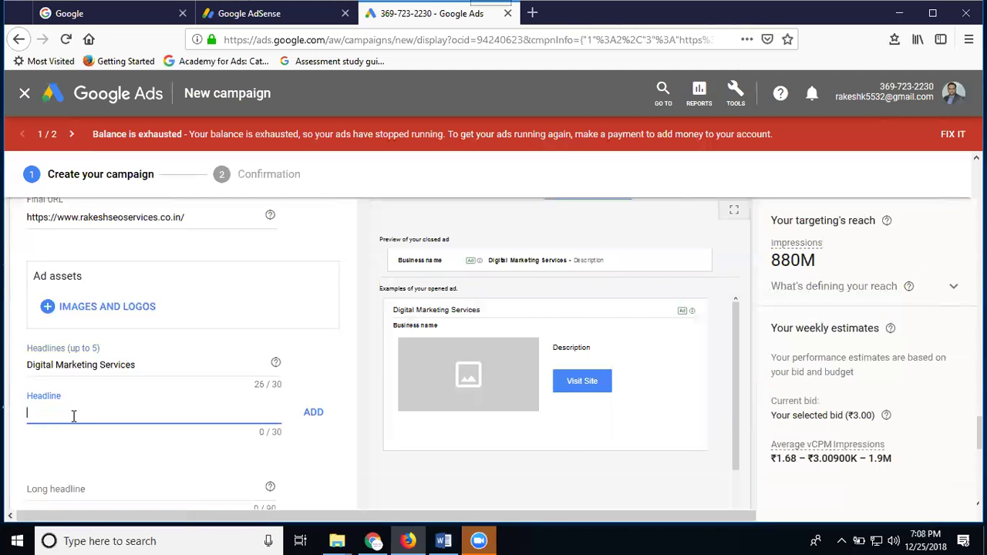
{"action": "type", "text": "M"}
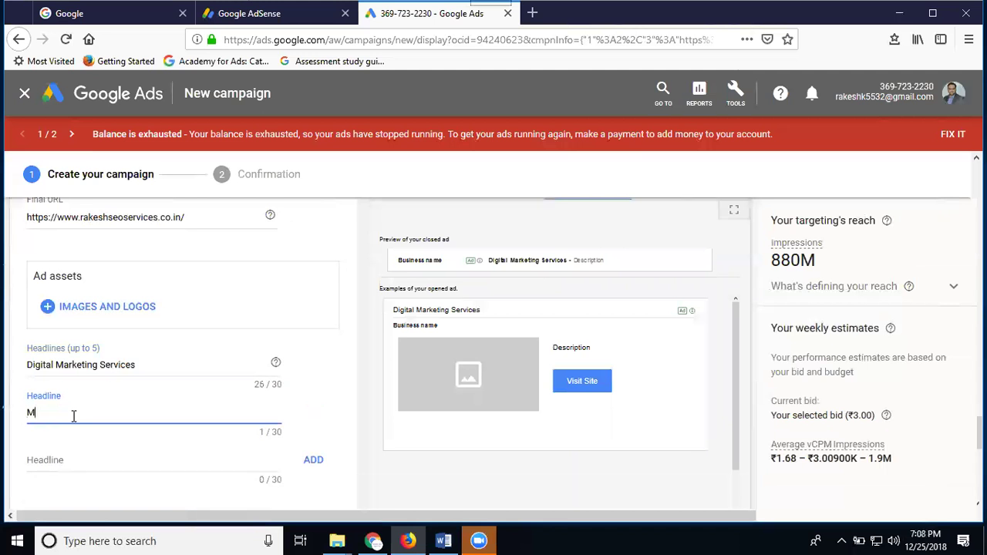
{"action": "type", "text": "adhapur Hyderabad"}
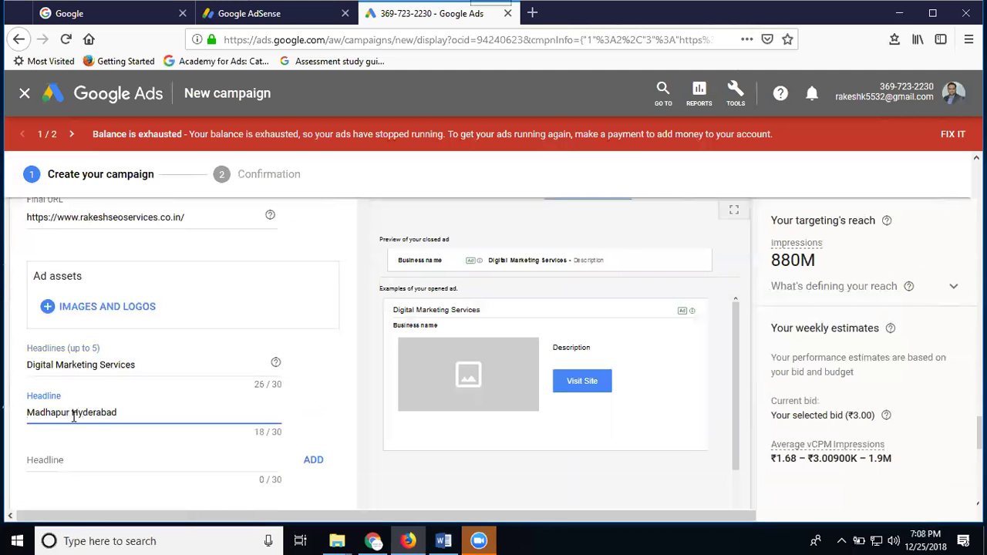
{"action": "left_click", "coordinate": [81, 460]}
Set the ad's long headline to "Rakesh Tech Solutions Provide Best DM Services with best price in hyderabad".
{"action": "scroll", "coordinate": [81, 460], "scroll_direction": "down", "scroll_amount": 2}
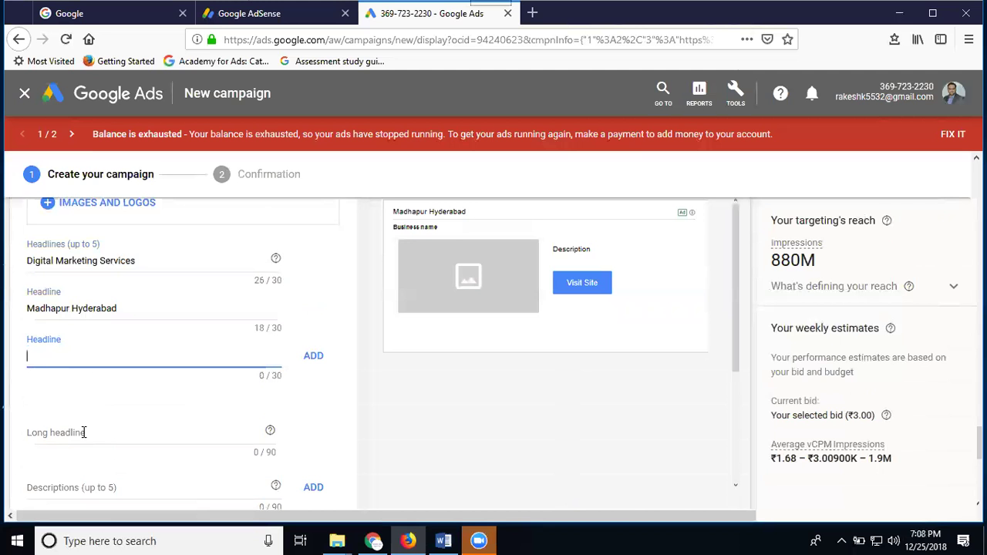
{"action": "left_click", "coordinate": [84, 432]}
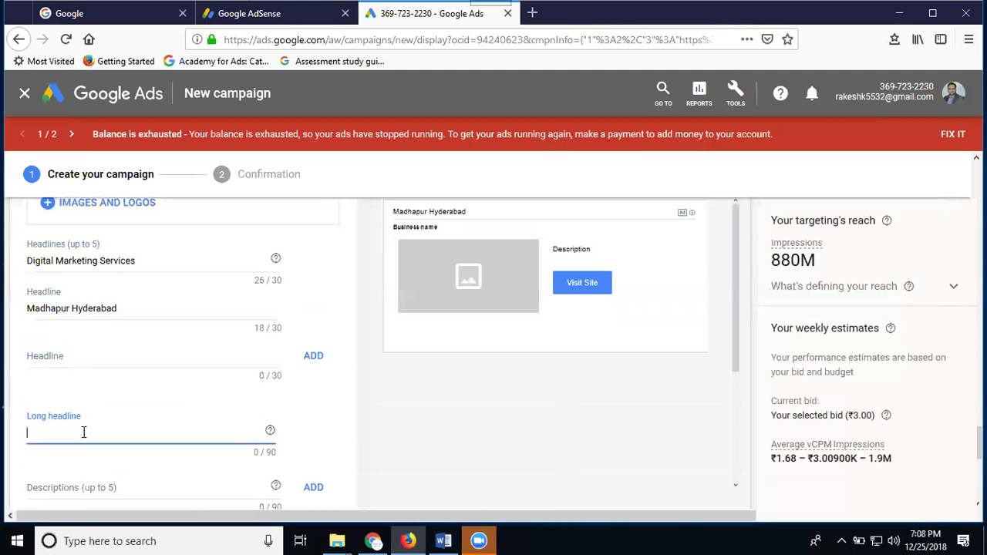
{"action": "type", "text": "Rake"}
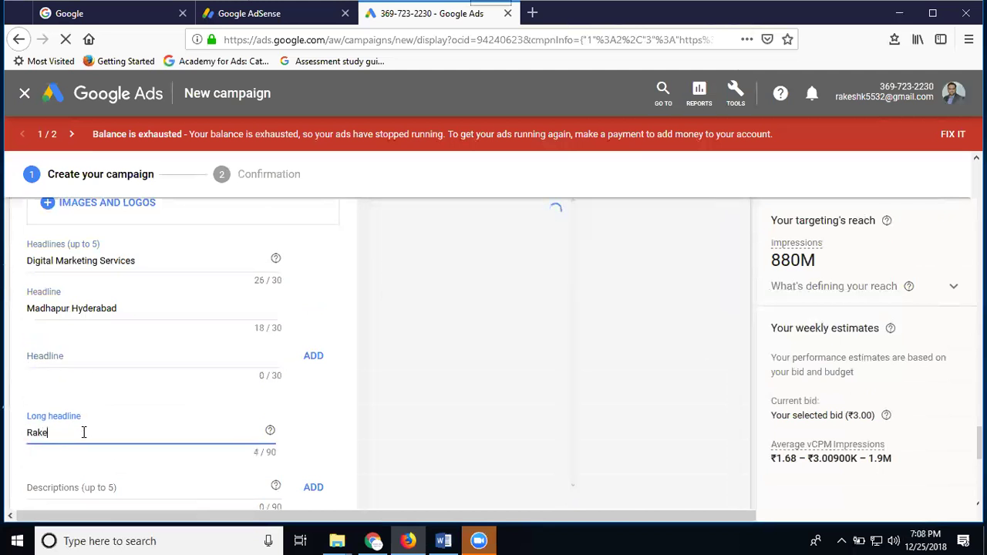
{"action": "type", "text": "sh Tech Sol"}
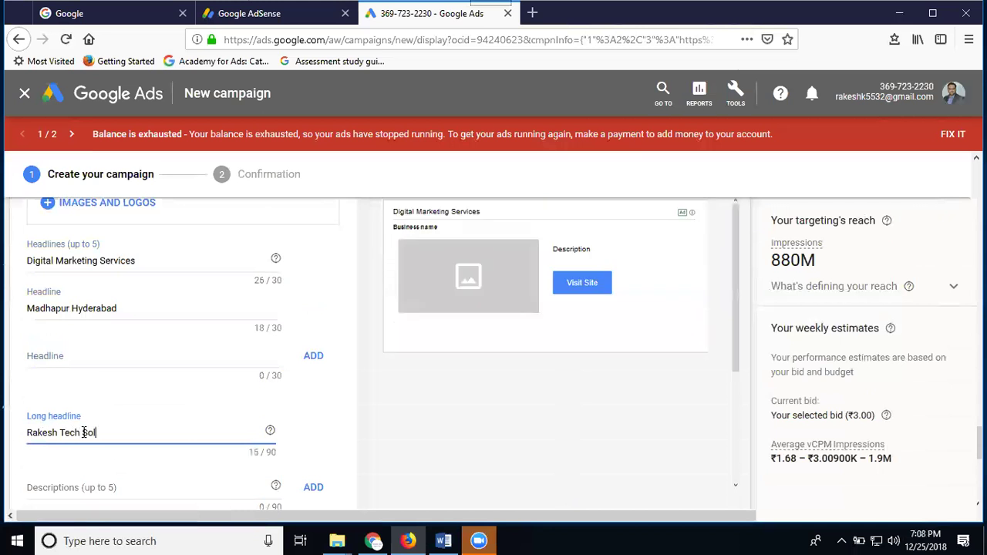
{"action": "type", "text": "utions"}
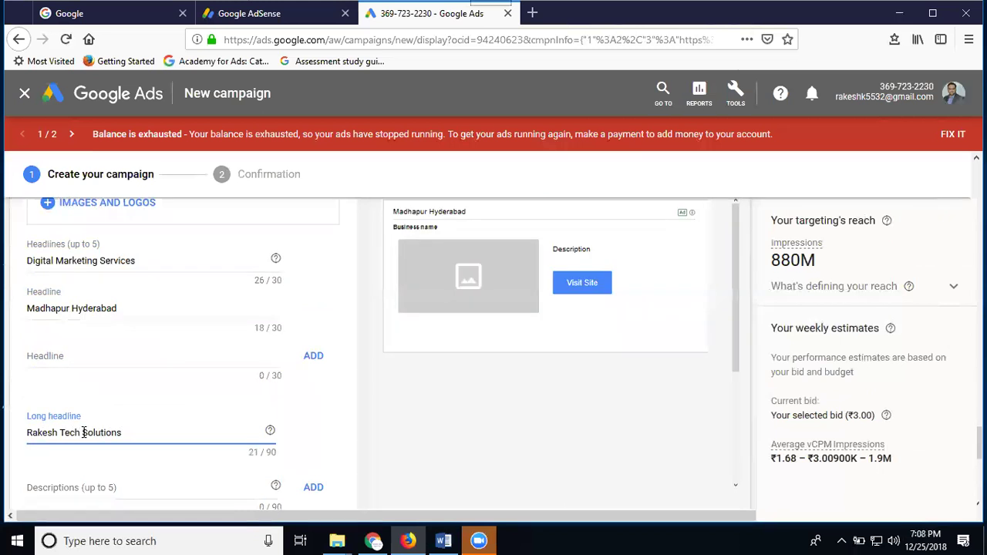
{"action": "type", "text": " Provide Best dm Services"}
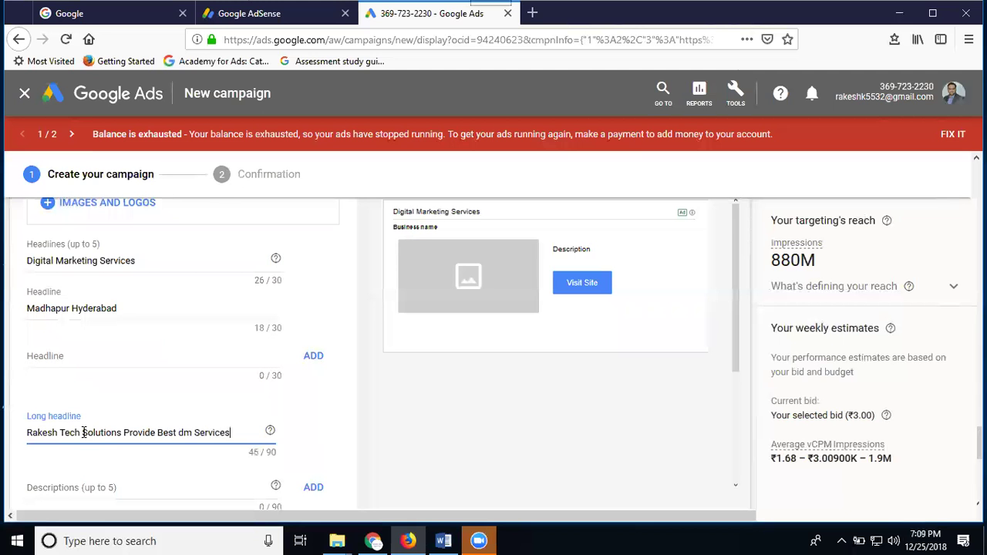
{"action": "type", "text": " with bes"}
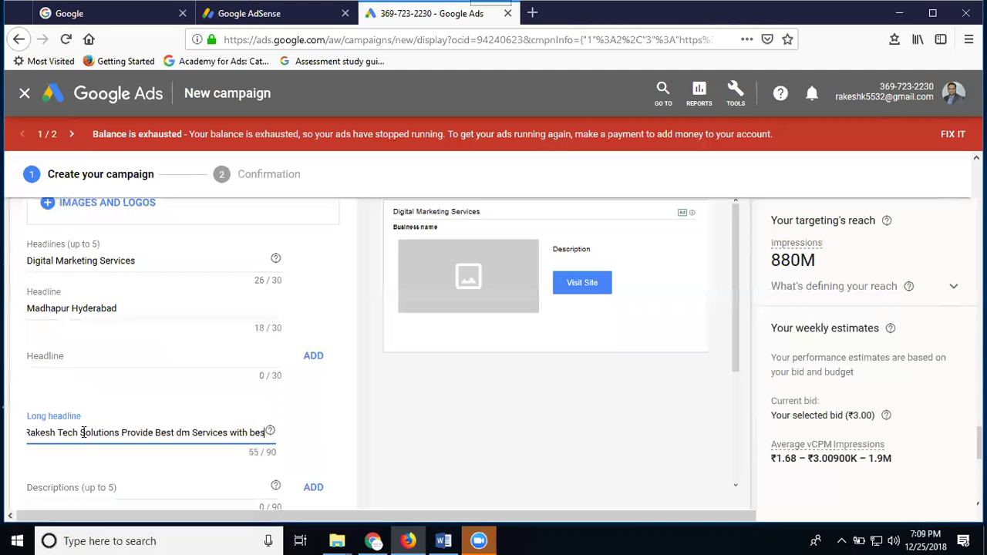
{"action": "type", "text": "t pric"}
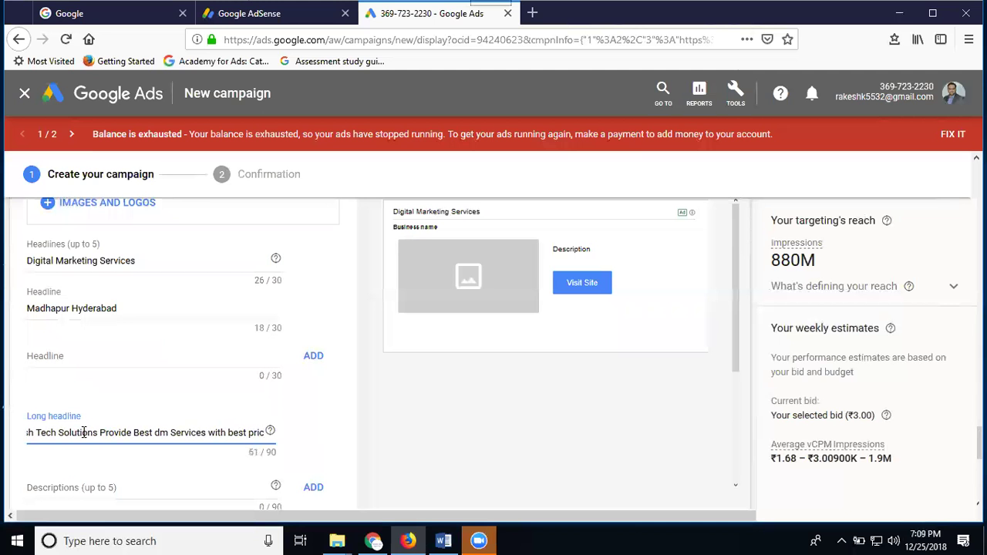
{"action": "type", "text": "e in hyde"}
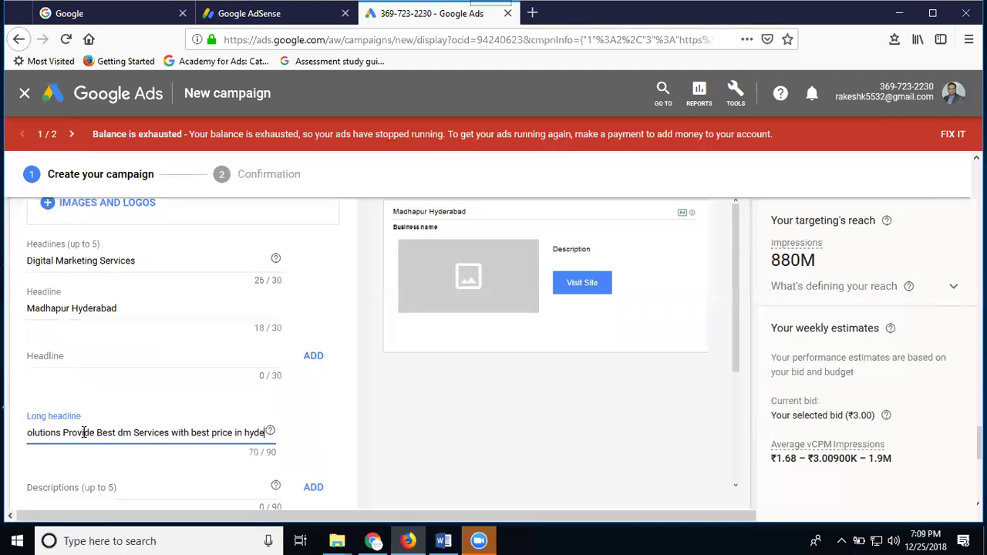
{"action": "type", "text": "rabad"}
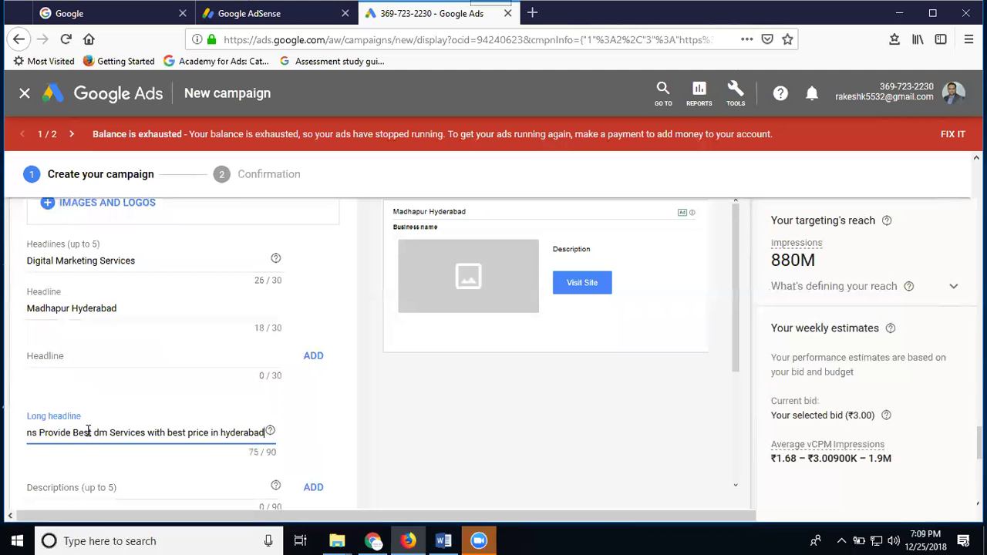
{"action": "double_click", "coordinate": [100, 432]}
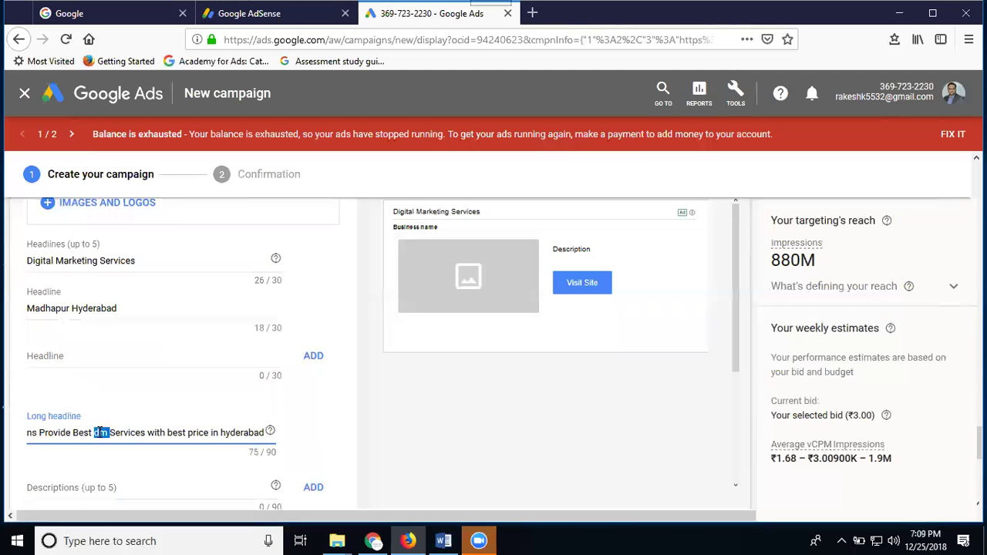
{"action": "type", "text": "DM"}
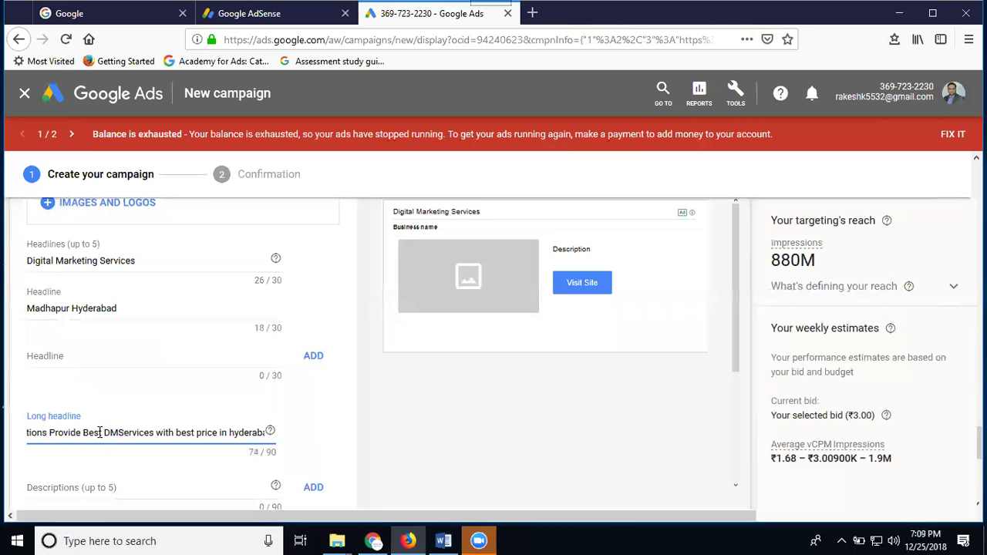
Enter "Rakesh Tech Solutions" as the ad's business name.
{"action": "scroll", "coordinate": [86, 444], "scroll_direction": "down", "scroll_amount": 1}
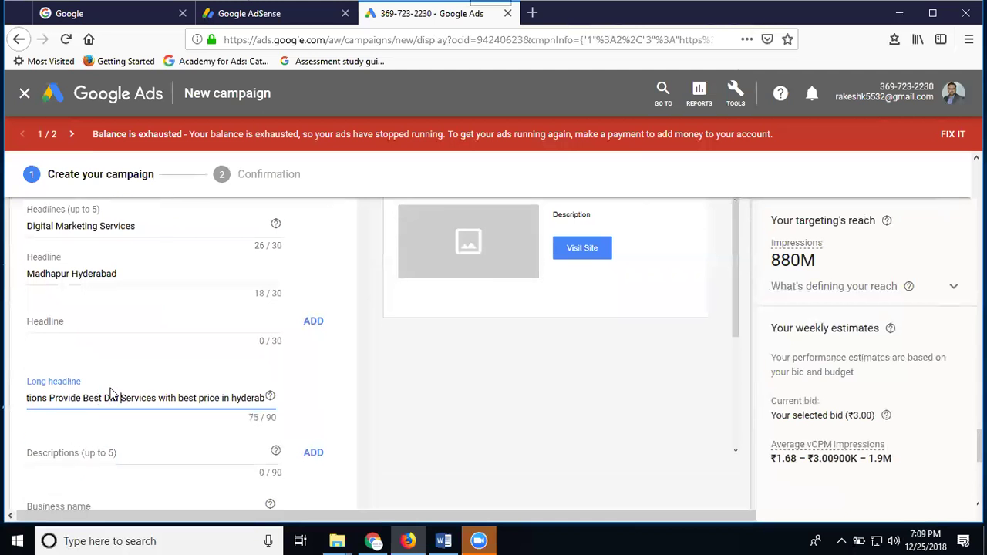
{"action": "scroll", "coordinate": [249, 324], "scroll_direction": "down", "scroll_amount": 3}
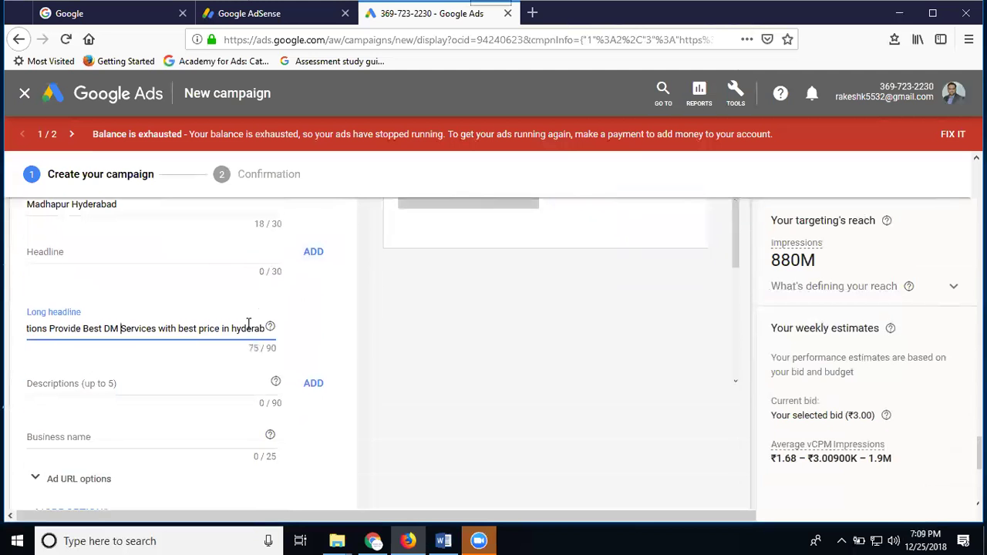
{"action": "left_click", "coordinate": [98, 403]}
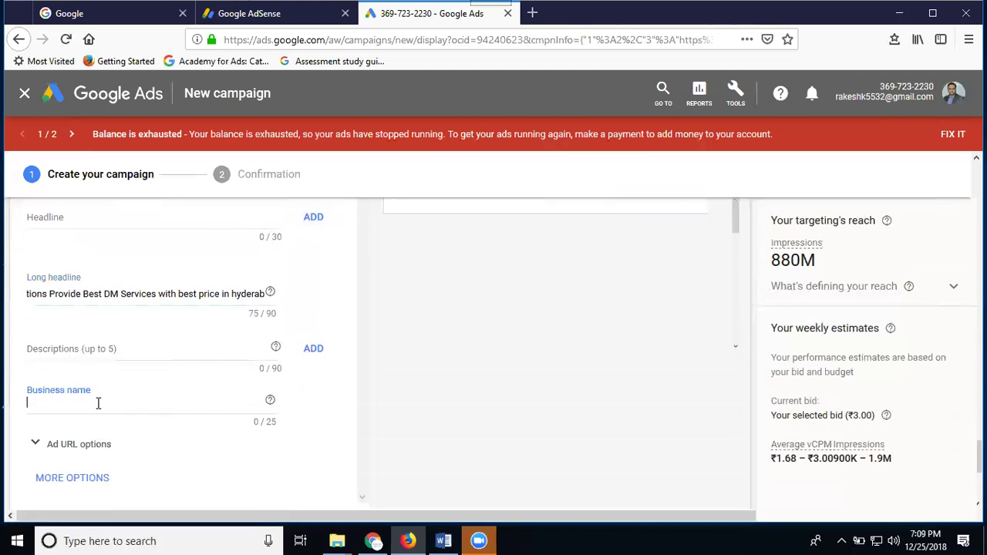
{"action": "type", "text": "Rakeshte"}
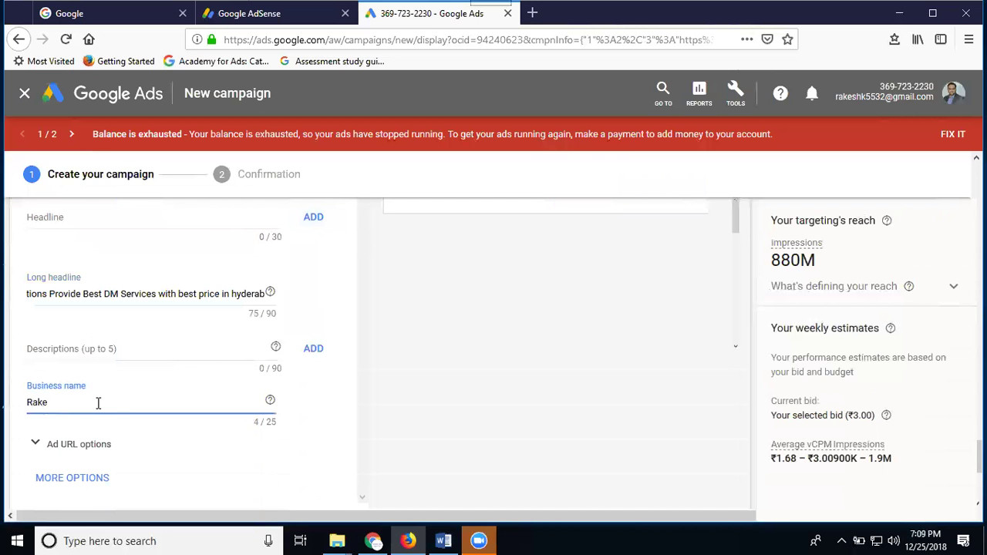
{"action": "key", "text": "BackSpace"}
{"action": "key", "text": "BackSpace"}
{"action": "type", "text": "Tech Solutions"}
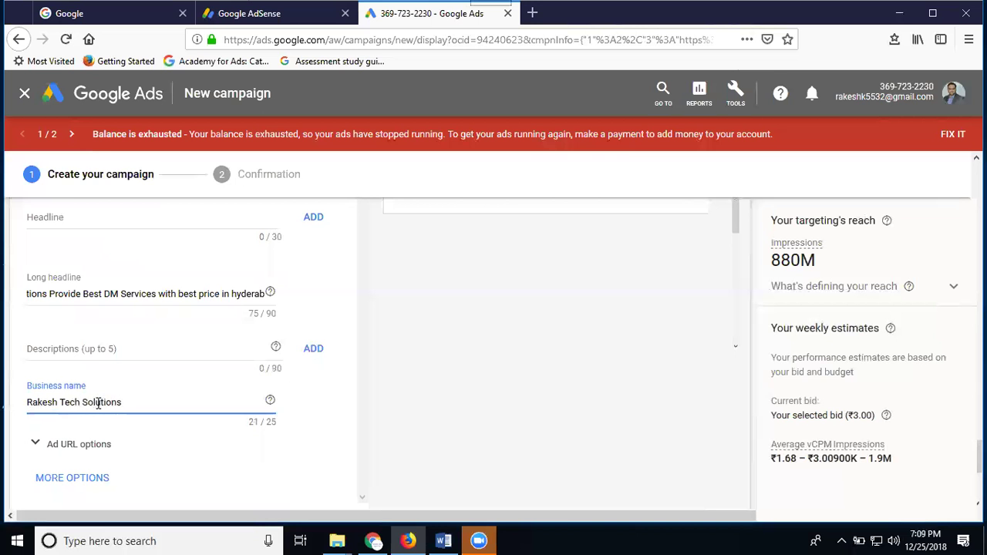
Choose the Digital Marketing banner from the website scan to use as an image in the ad assets.
{"action": "scroll", "coordinate": [212, 316], "scroll_direction": "up", "scroll_amount": 5}
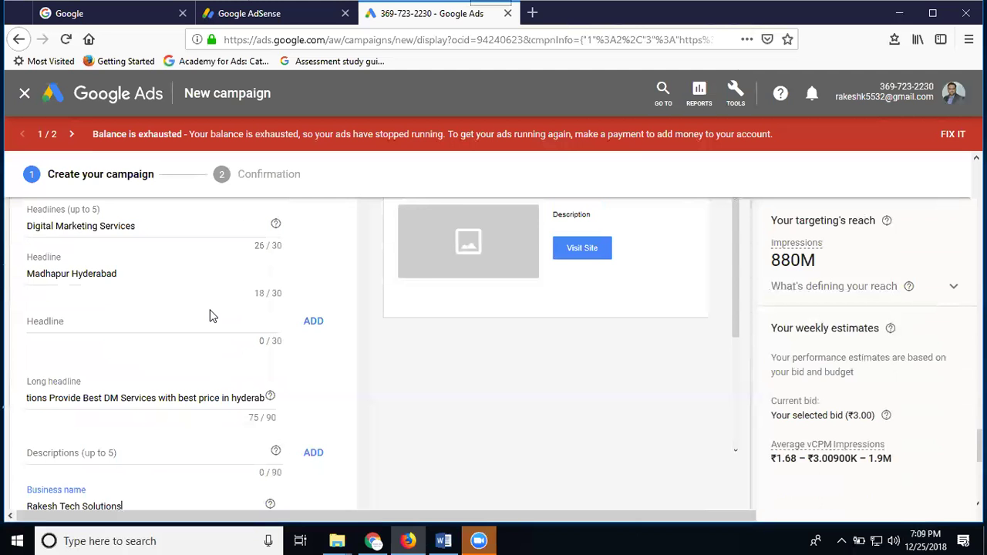
{"action": "scroll", "coordinate": [213, 316], "scroll_direction": "up", "scroll_amount": 2}
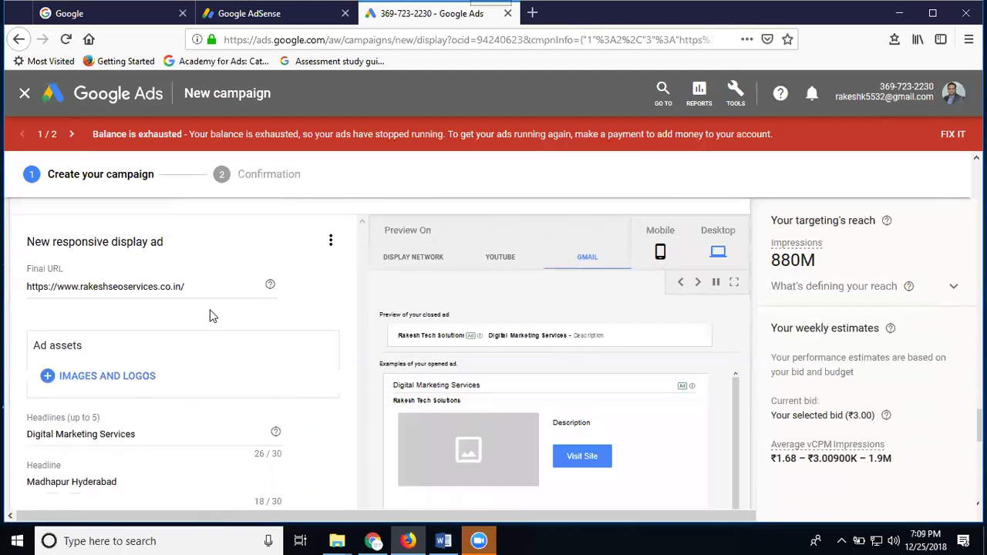
{"action": "left_click", "coordinate": [112, 376]}
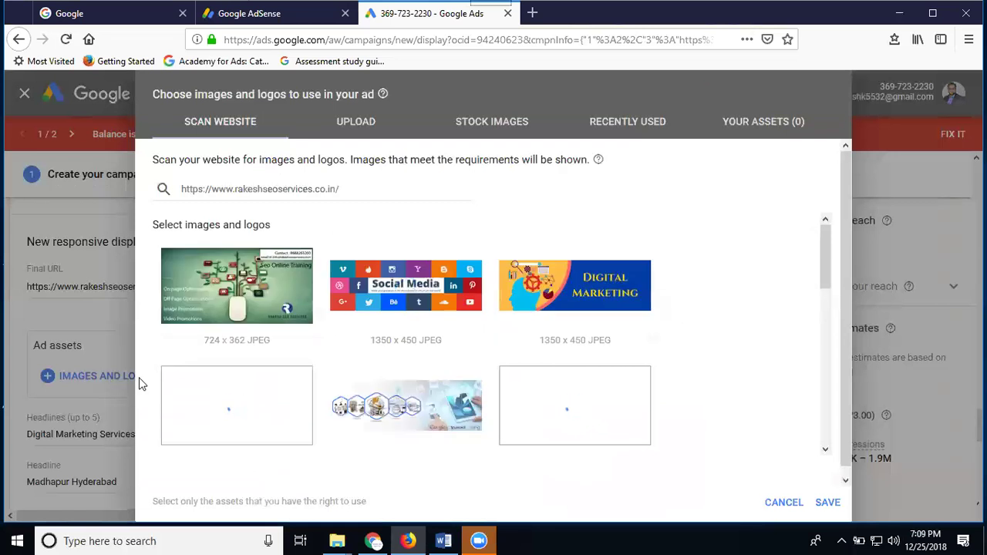
{"action": "mouse_move", "coordinate": [586, 284]}
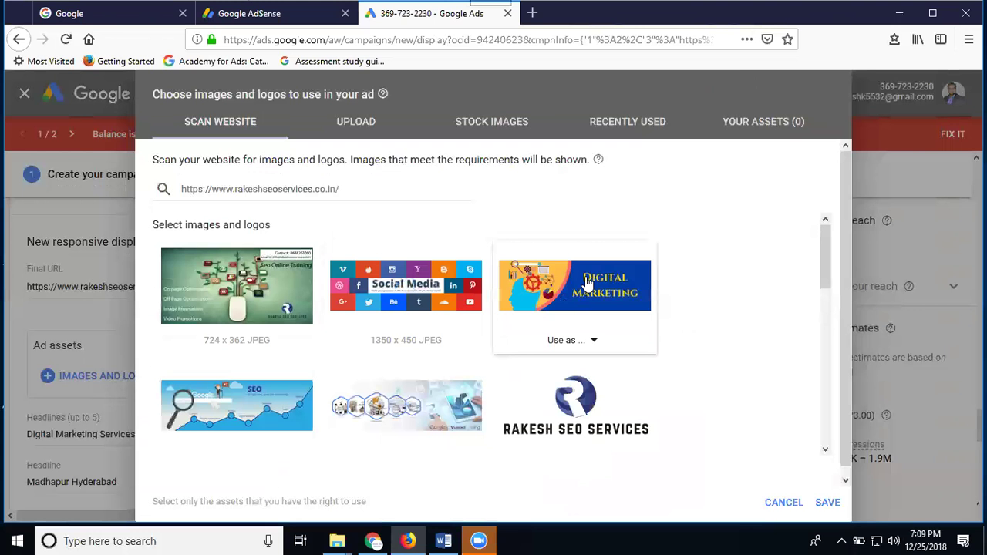
{"action": "left_click", "coordinate": [590, 342]}
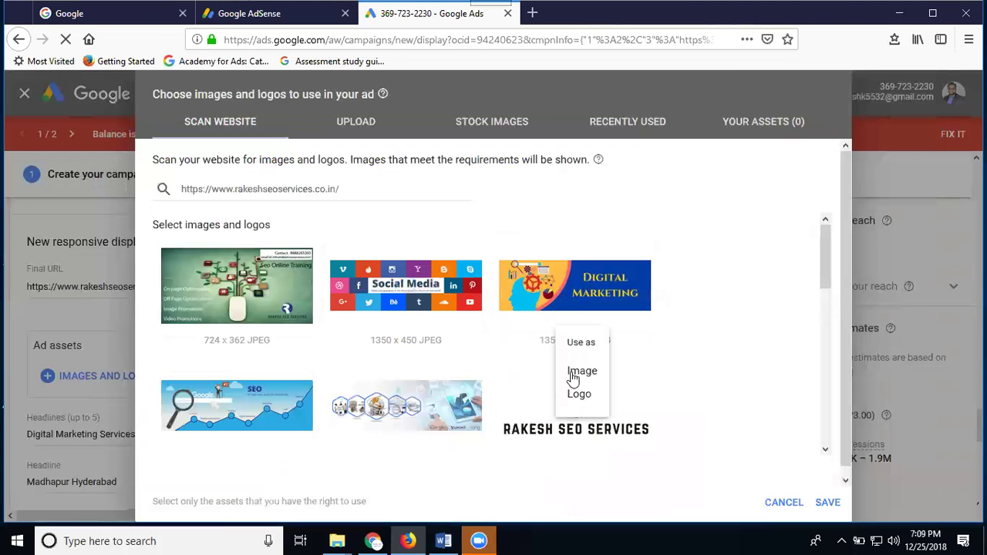
{"action": "left_click", "coordinate": [572, 378]}
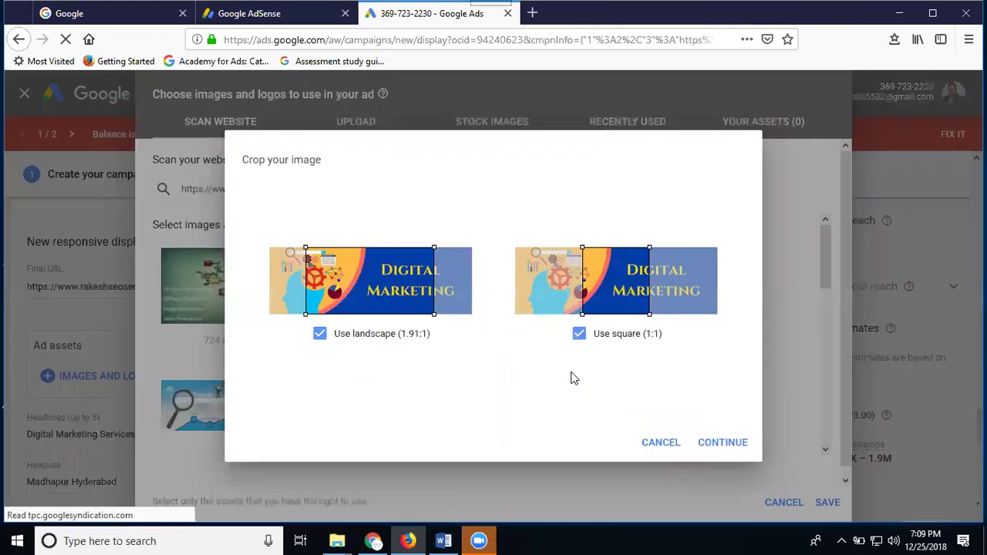
Crop the banner's landscape version to the Digital Marketing text and its square version to the head illustration, and save the ad assets.
{"action": "left_click_drag", "start_coordinate": [388, 294], "coordinate": [430, 297]}
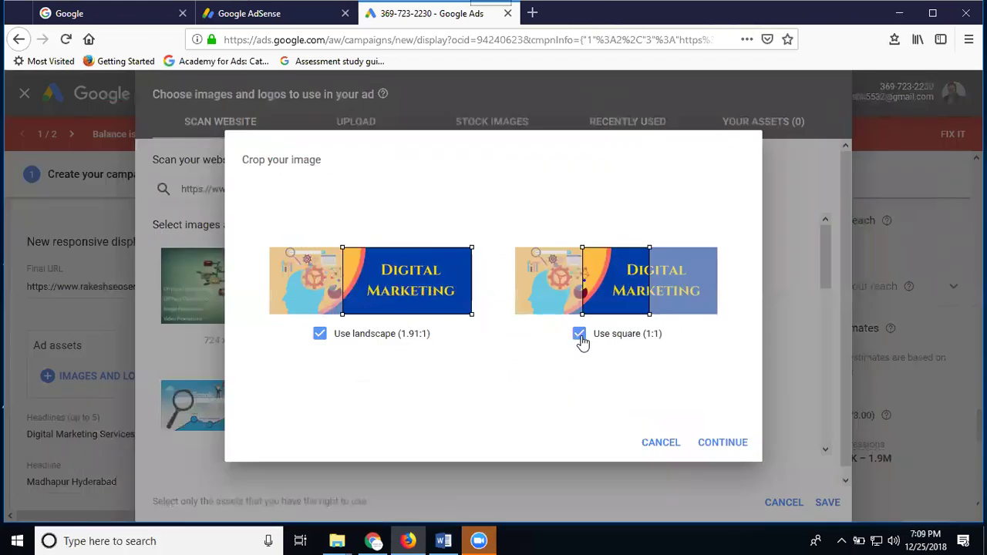
{"action": "left_click_drag", "start_coordinate": [636, 300], "coordinate": [546, 301]}
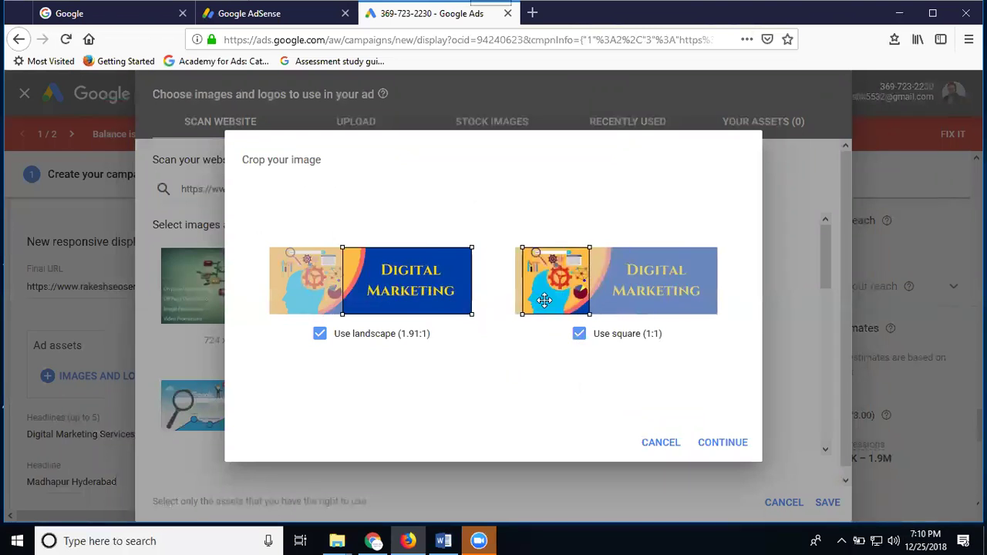
{"action": "left_click", "coordinate": [725, 445]}
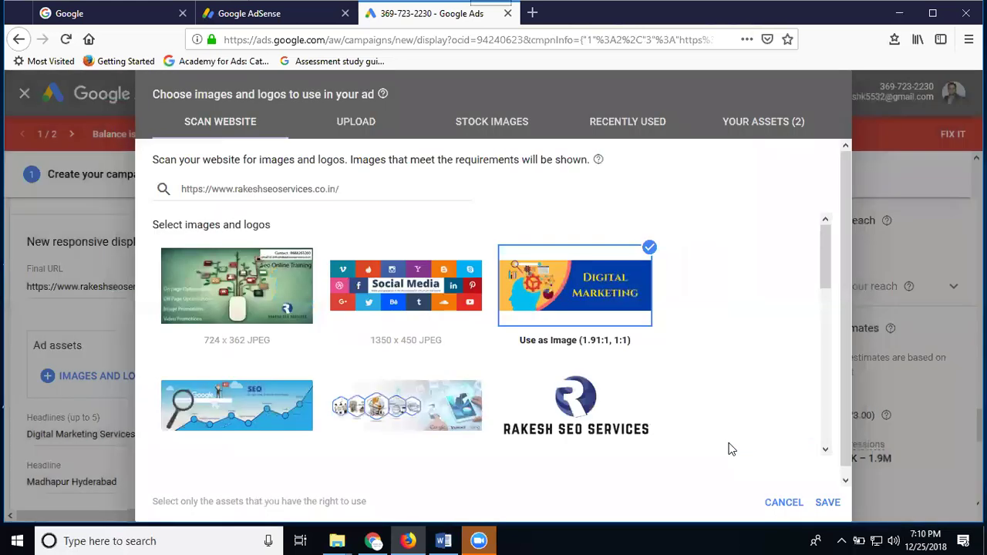
{"action": "left_click", "coordinate": [825, 505]}
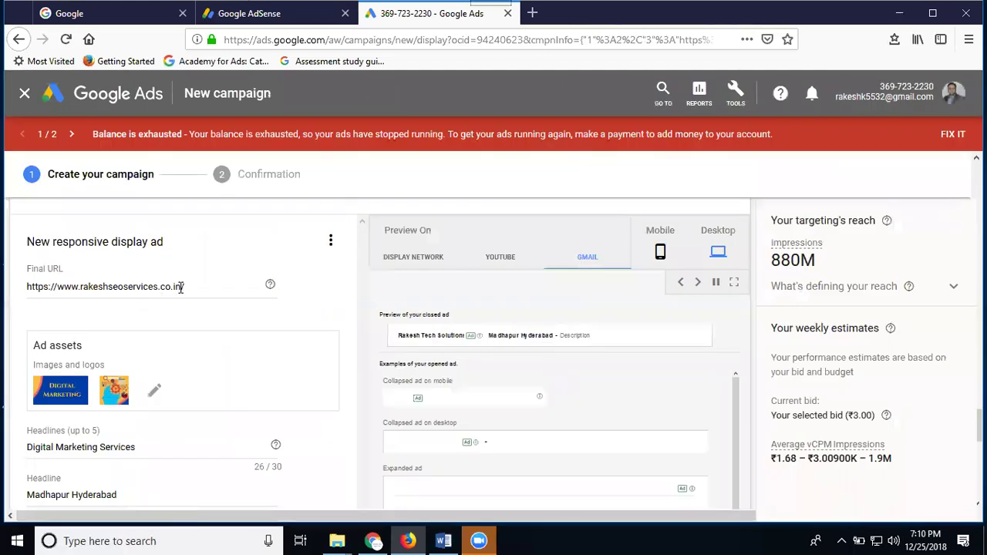
Preview the responsive display ad on the Display Network, YouTube and Gmail, comparing the Gmail version on mobile and desktop.
{"action": "scroll", "coordinate": [180, 288], "scroll_direction": "down", "scroll_amount": 1}
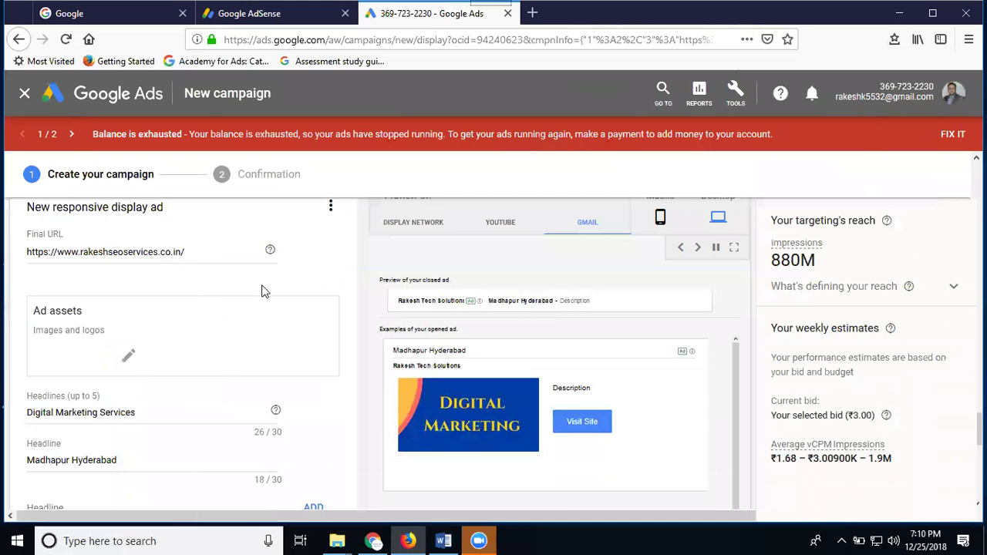
{"action": "left_click", "coordinate": [408, 228]}
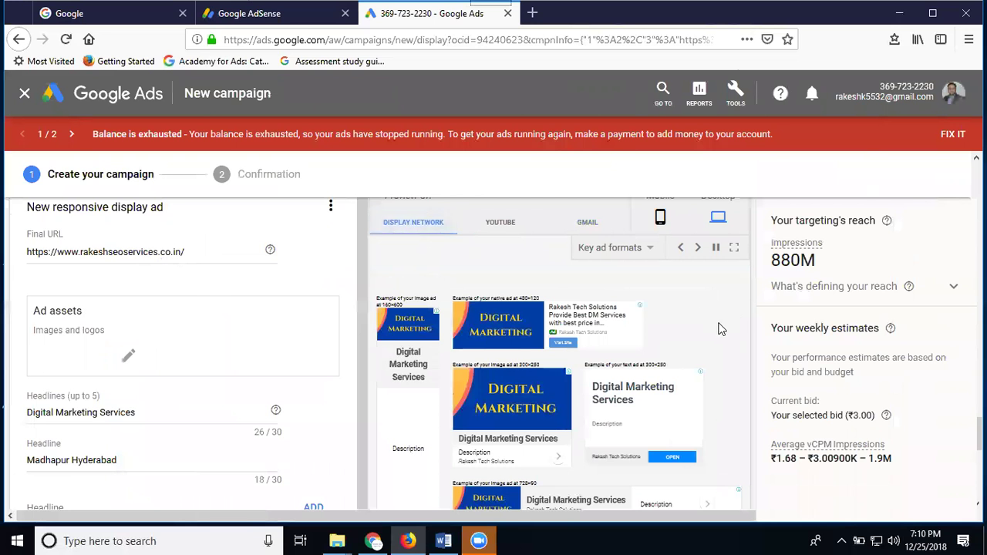
{"action": "scroll", "coordinate": [719, 329], "scroll_direction": "down", "scroll_amount": 1}
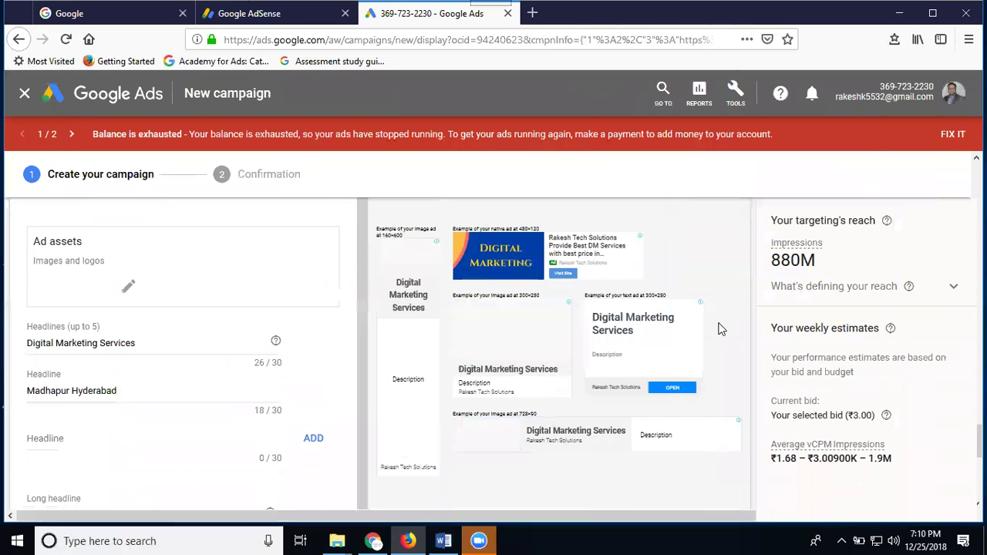
{"action": "scroll", "coordinate": [718, 329], "scroll_direction": "up", "scroll_amount": 1}
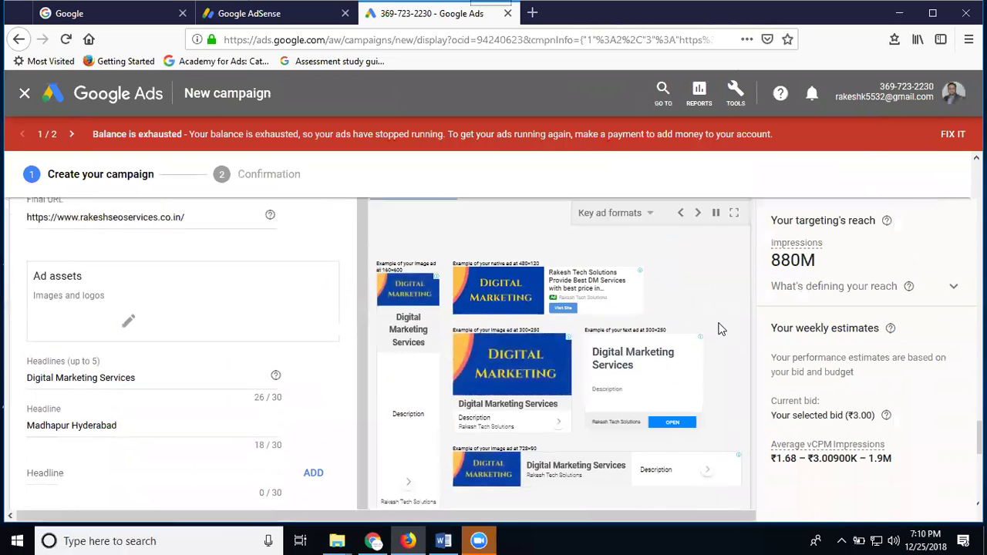
{"action": "left_click", "coordinate": [515, 232]}
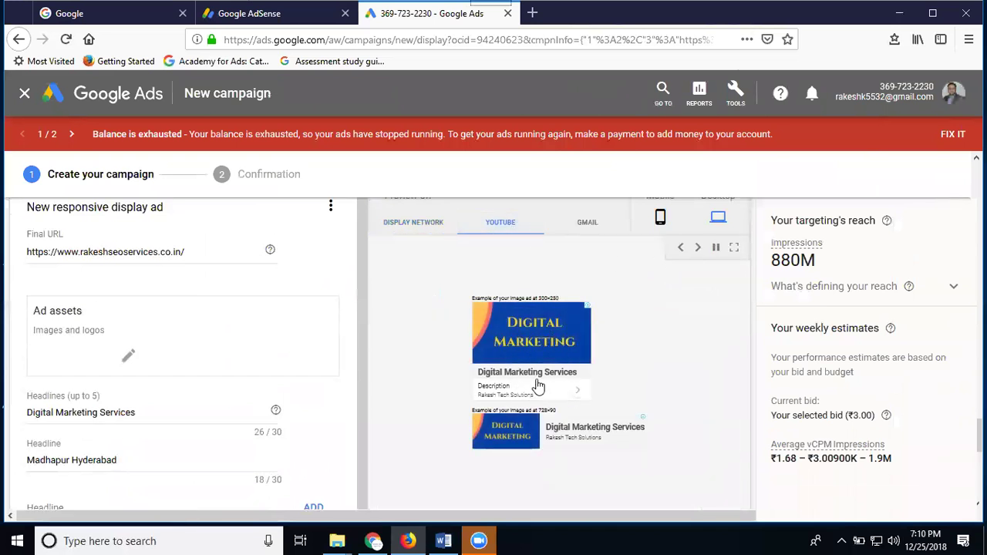
{"action": "left_click", "coordinate": [583, 225]}
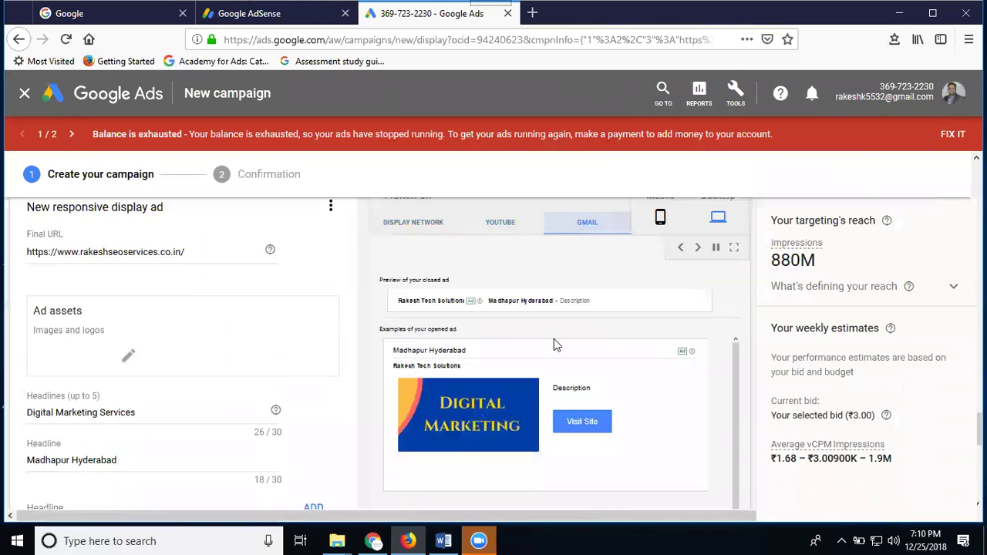
{"action": "left_click", "coordinate": [659, 216]}
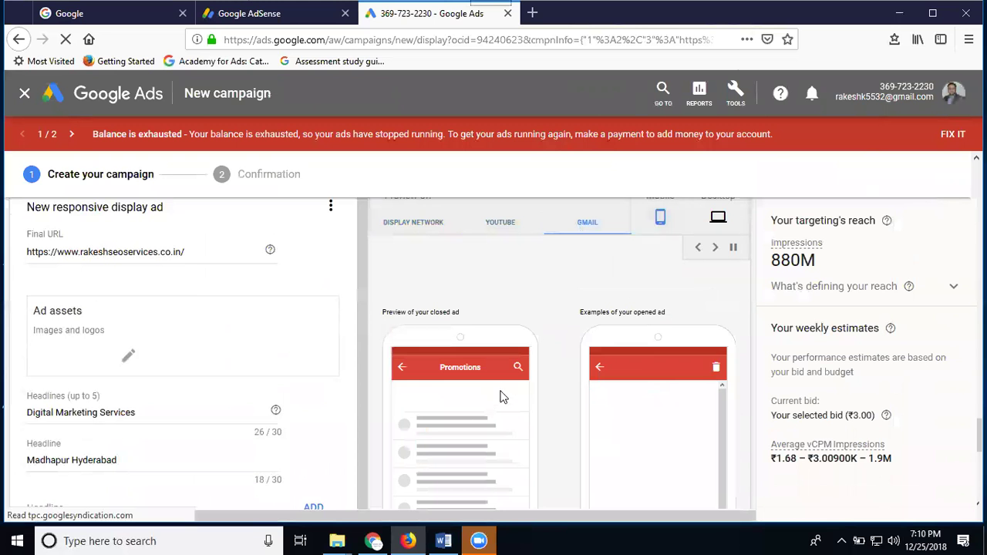
{"action": "scroll", "coordinate": [709, 316], "scroll_direction": "down", "scroll_amount": 2}
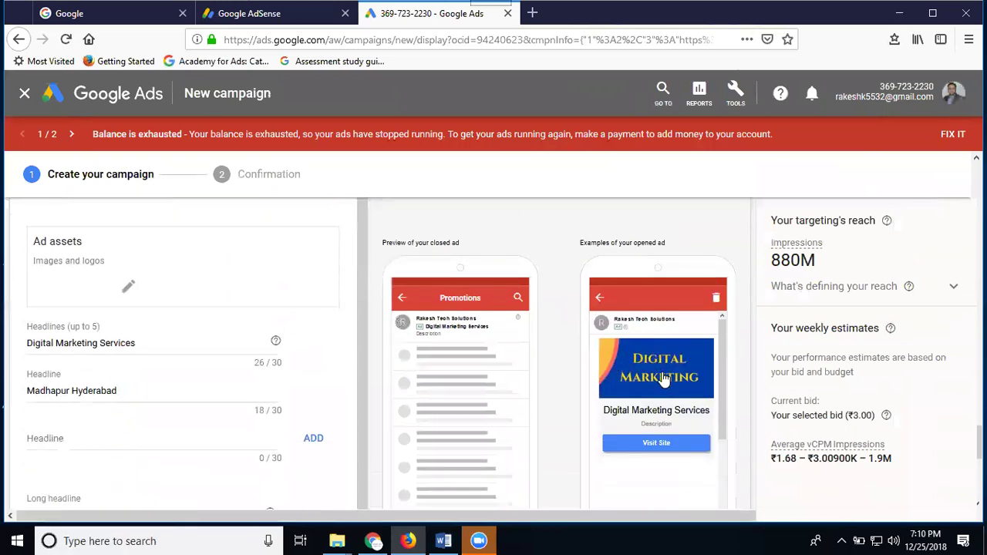
{"action": "scroll", "coordinate": [633, 314], "scroll_direction": "up", "scroll_amount": 2}
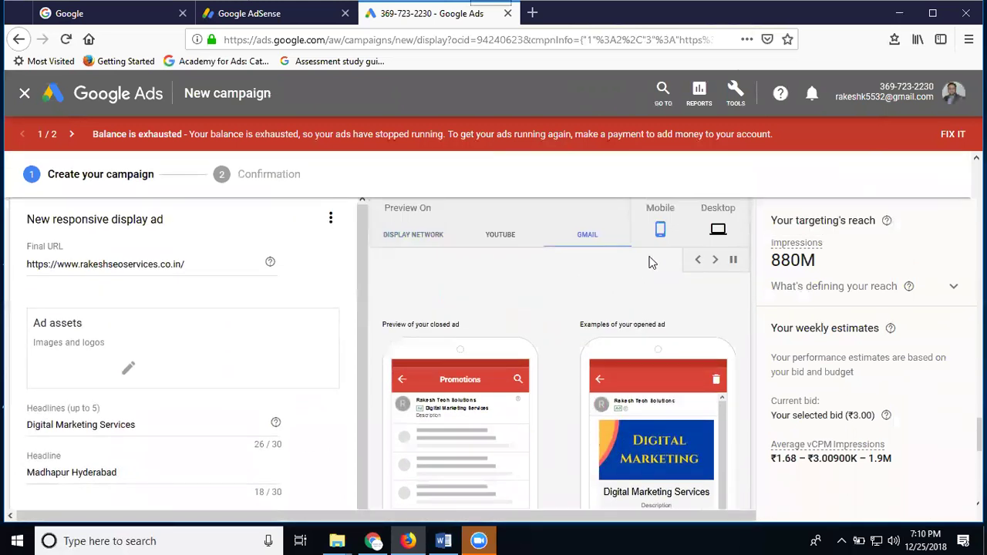
{"action": "left_click", "coordinate": [717, 229]}
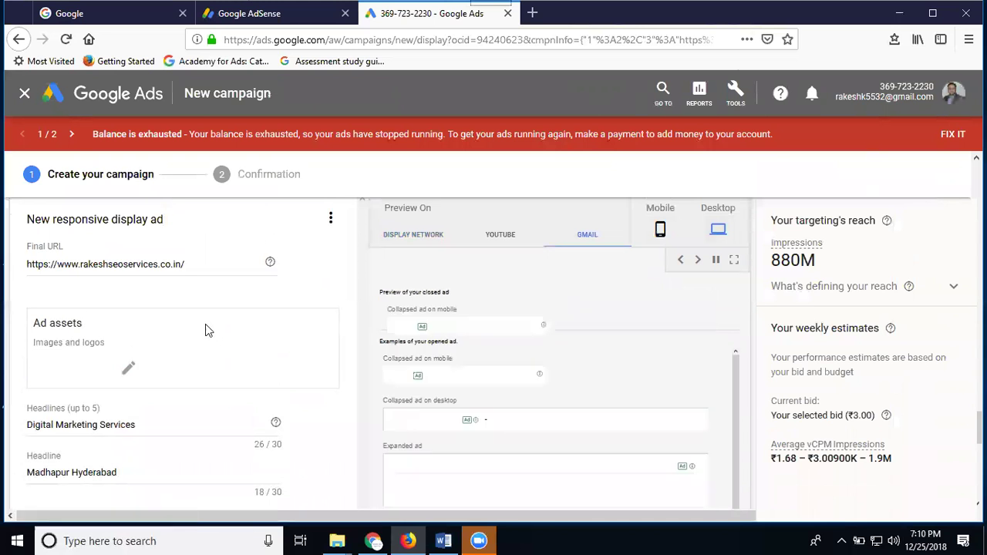
Try to add the responsive display ad to the ad group without a description.
{"action": "scroll", "coordinate": [205, 324], "scroll_direction": "down", "scroll_amount": 2}
{"action": "scroll", "coordinate": [206, 324], "scroll_direction": "down", "scroll_amount": 6}
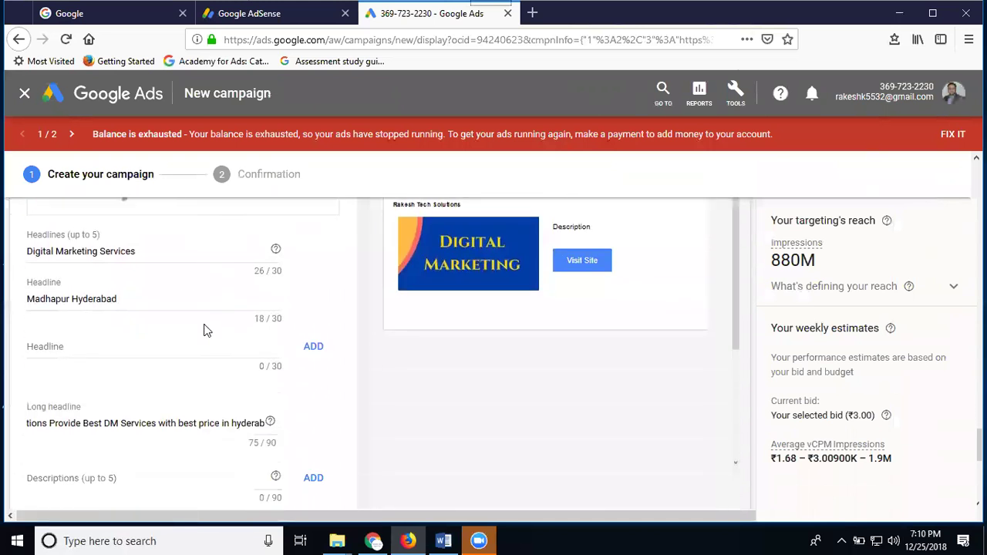
{"action": "scroll", "coordinate": [205, 327], "scroll_direction": "down", "scroll_amount": 2}
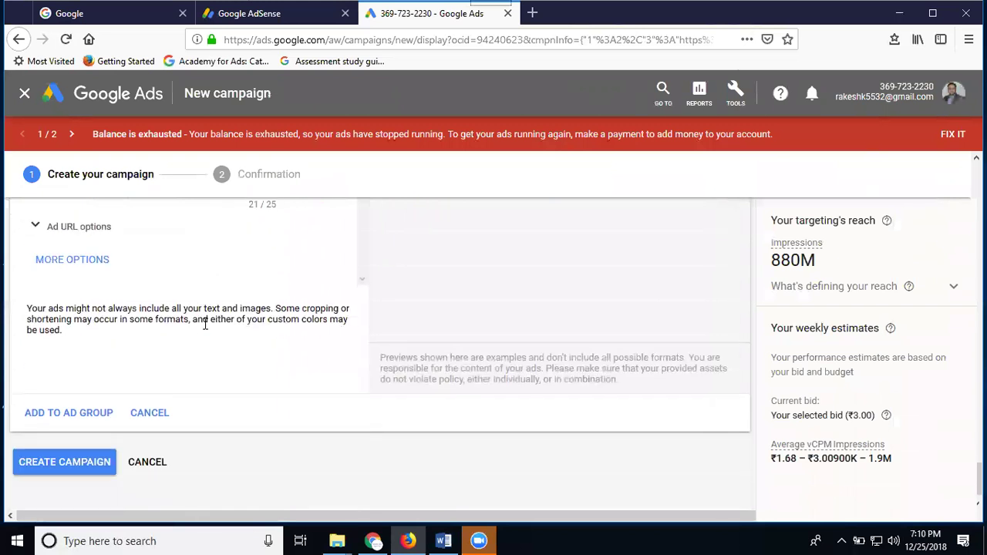
{"action": "left_click", "coordinate": [65, 418]}
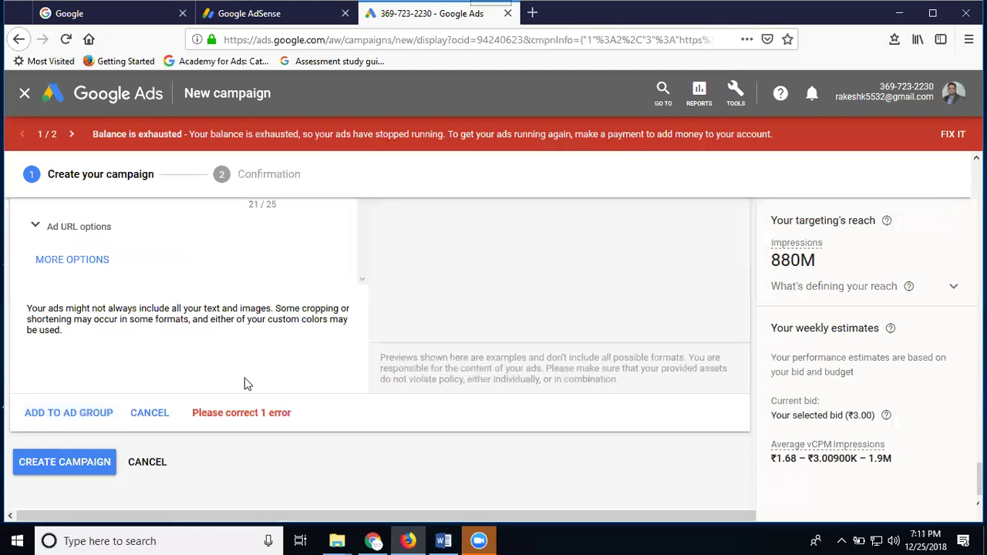
Copy the ad's long headline text into its first description and add the completed ad to the ad group.
{"action": "scroll", "coordinate": [259, 386], "scroll_direction": "up", "scroll_amount": 3}
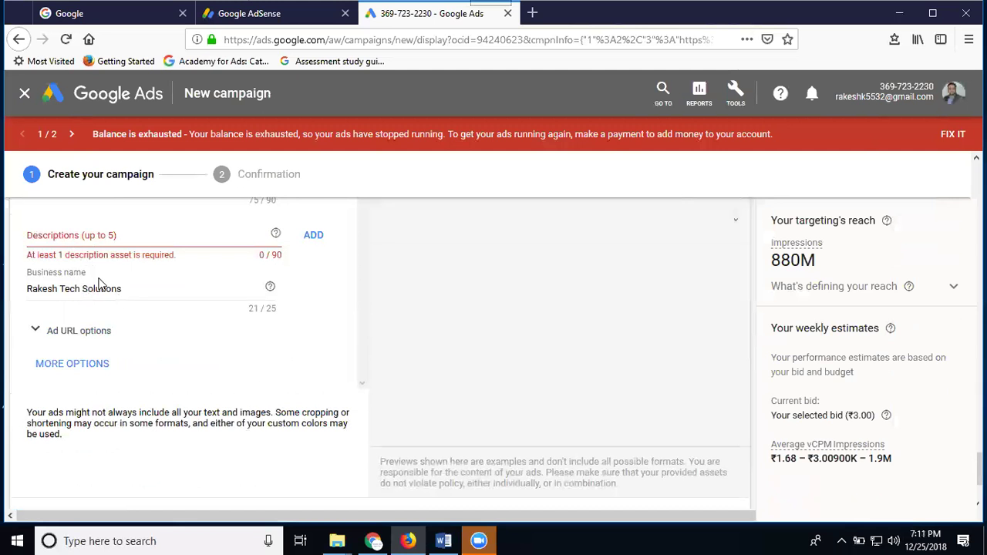
{"action": "scroll", "coordinate": [101, 284], "scroll_direction": "up", "scroll_amount": 2}
{"action": "double_click", "coordinate": [128, 248]}
{"action": "triple_click", "coordinate": [128, 247]}
{"action": "key", "text": "ctrl+c"}
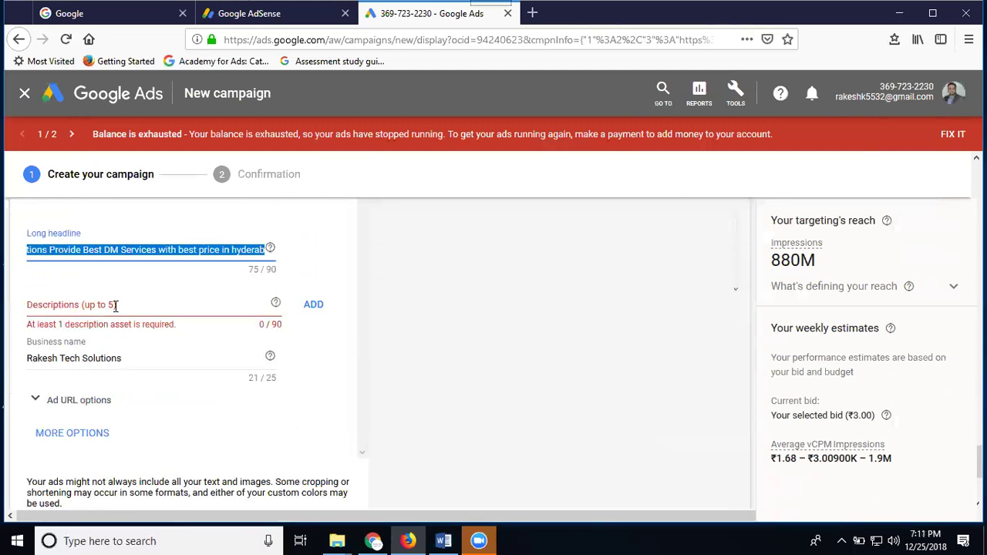
{"action": "left_click", "coordinate": [116, 306]}
{"action": "key", "text": "ctrl+v"}
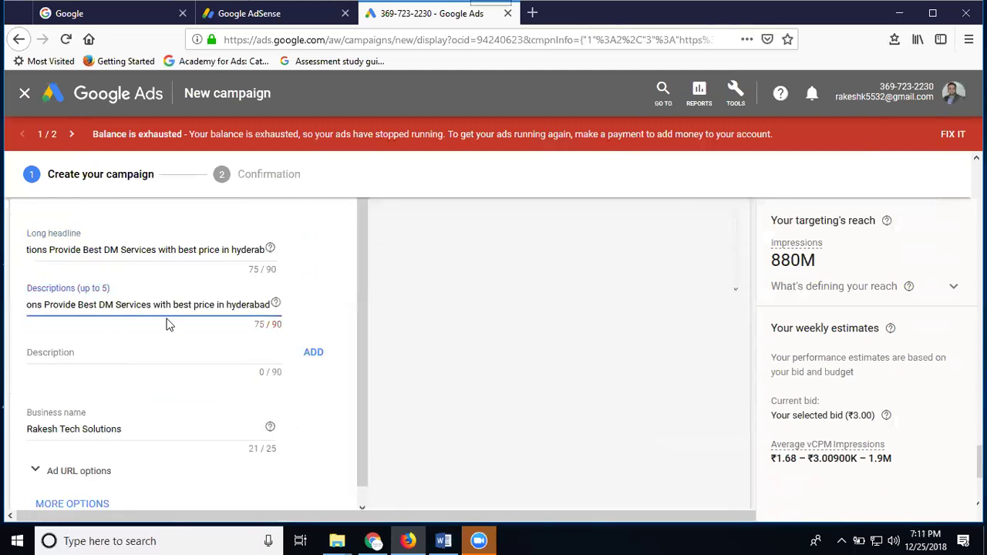
{"action": "scroll", "coordinate": [194, 378], "scroll_direction": "down", "scroll_amount": 5}
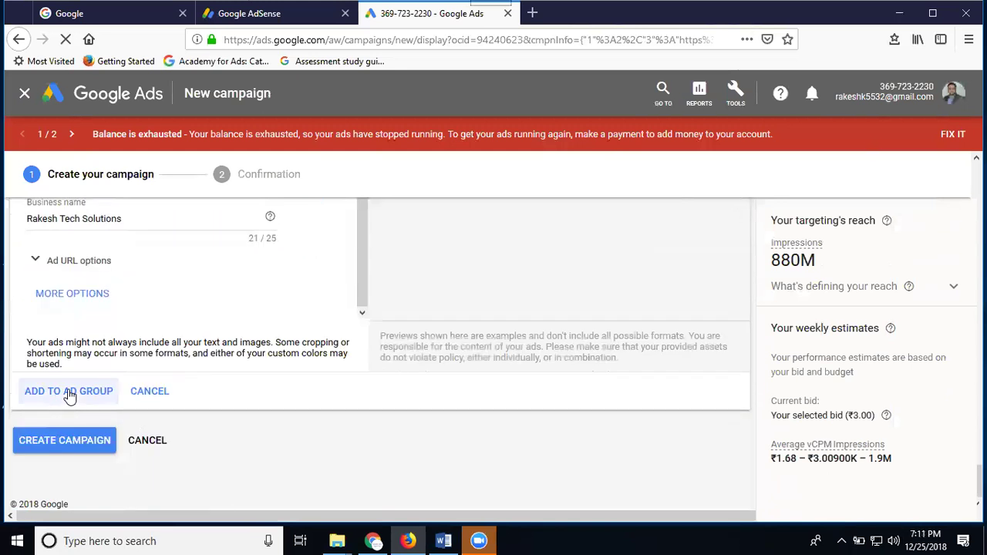
{"action": "left_click", "coordinate": [69, 393]}
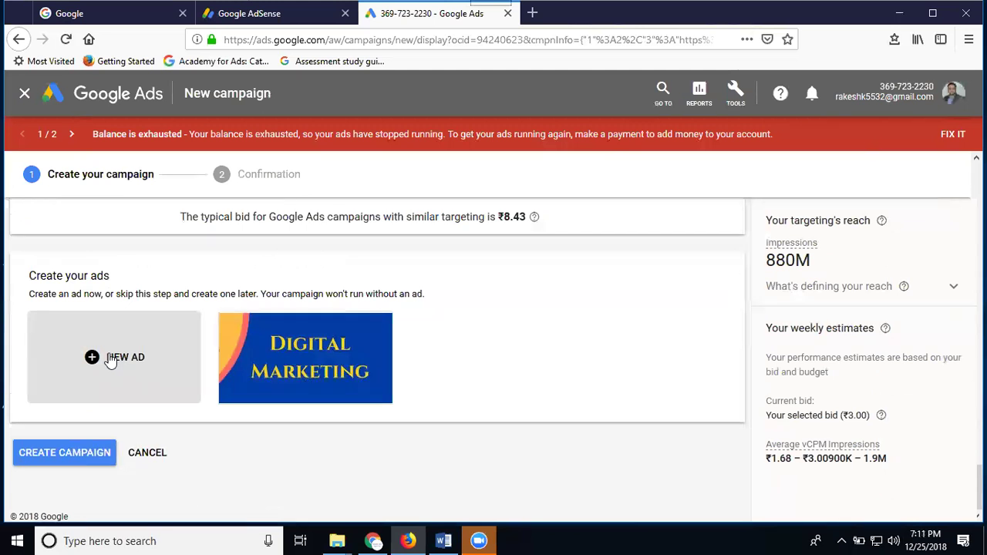
Create the display campaign with the Digital Marketing ad, continue to it and review its ad group list.
{"action": "mouse_move", "coordinate": [270, 346]}
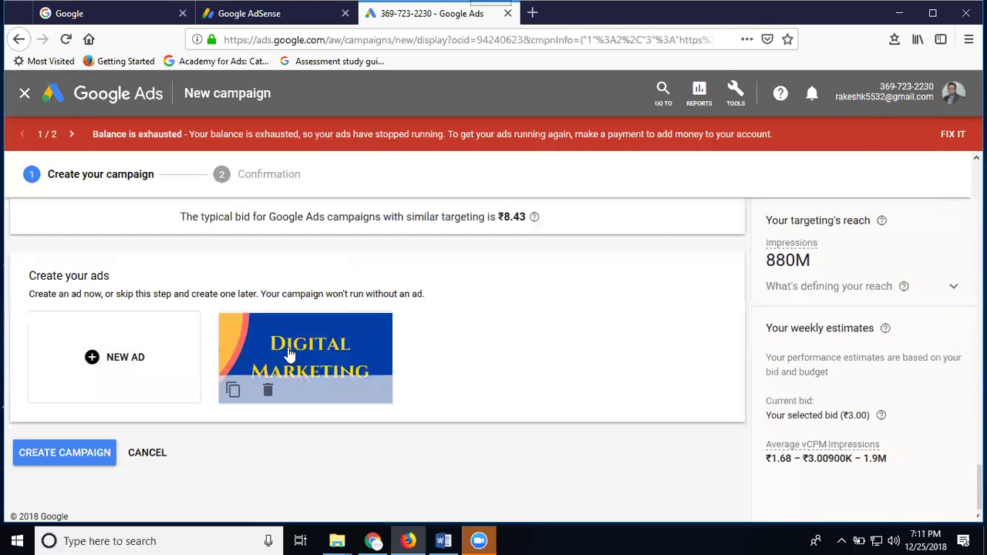
{"action": "left_click", "coordinate": [65, 453]}
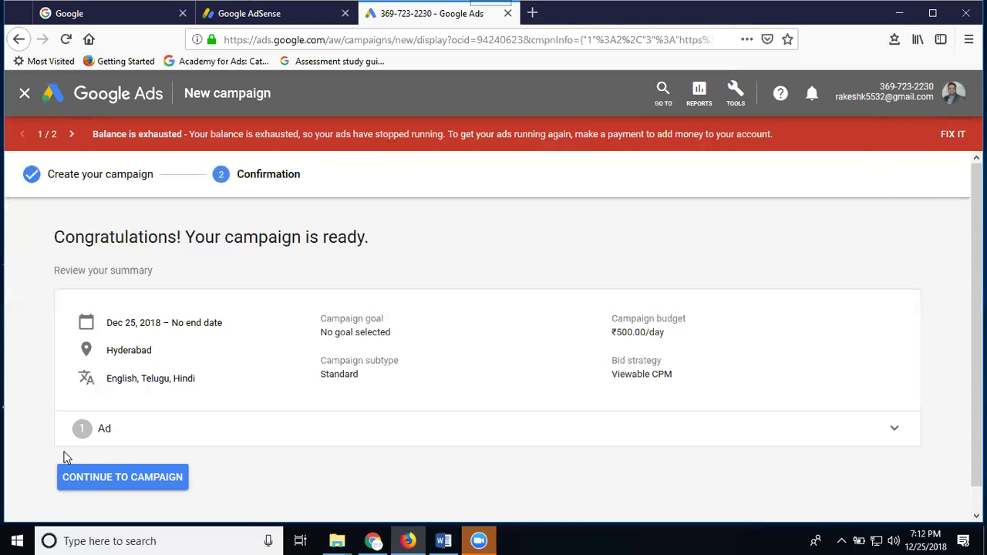
{"action": "left_click", "coordinate": [106, 481]}
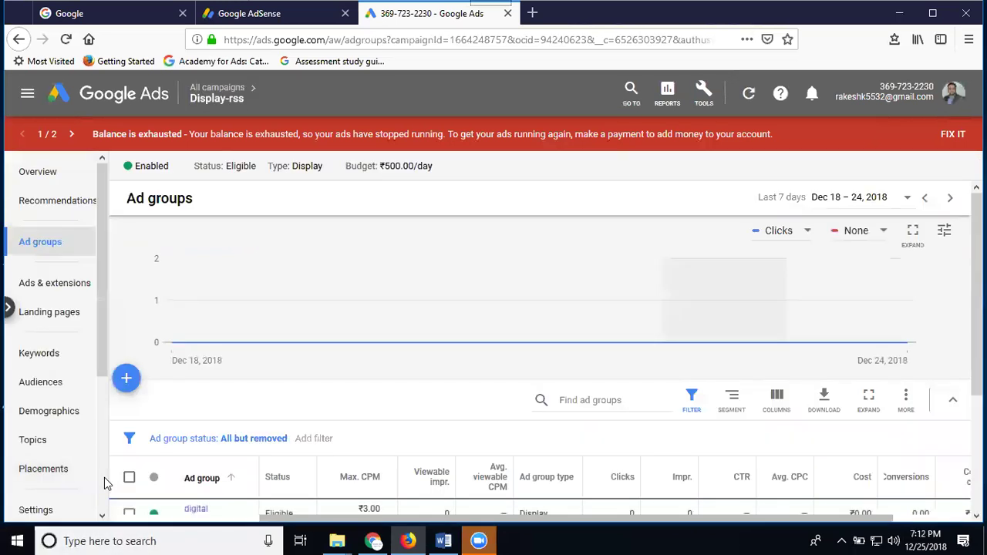
{"action": "scroll", "coordinate": [205, 392], "scroll_direction": "down", "scroll_amount": 2}
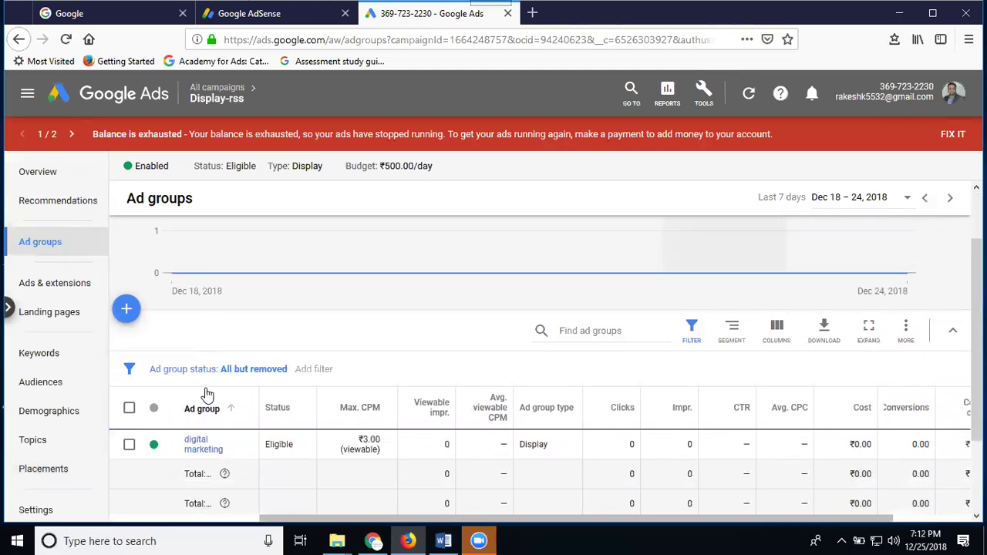
{"action": "scroll", "coordinate": [206, 394], "scroll_direction": "down", "scroll_amount": 2}
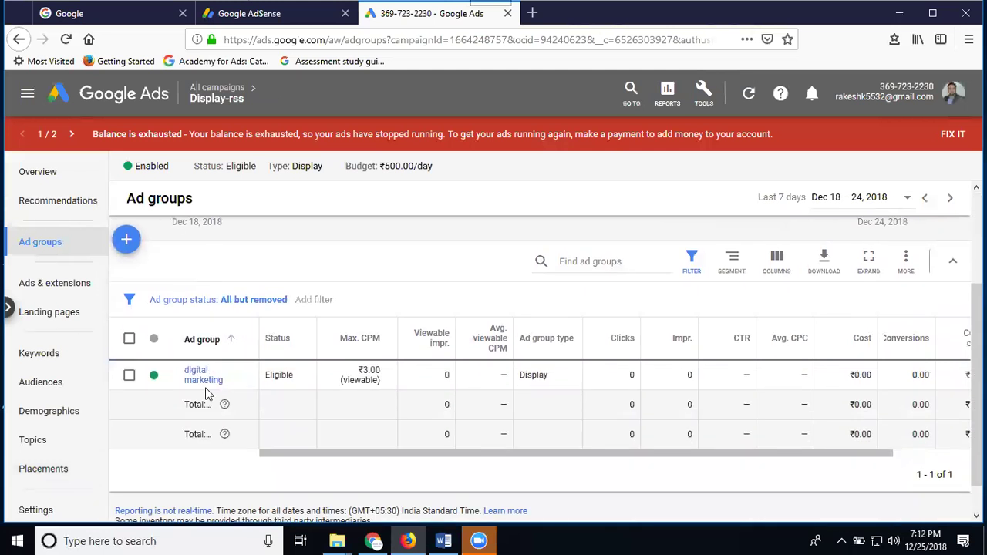